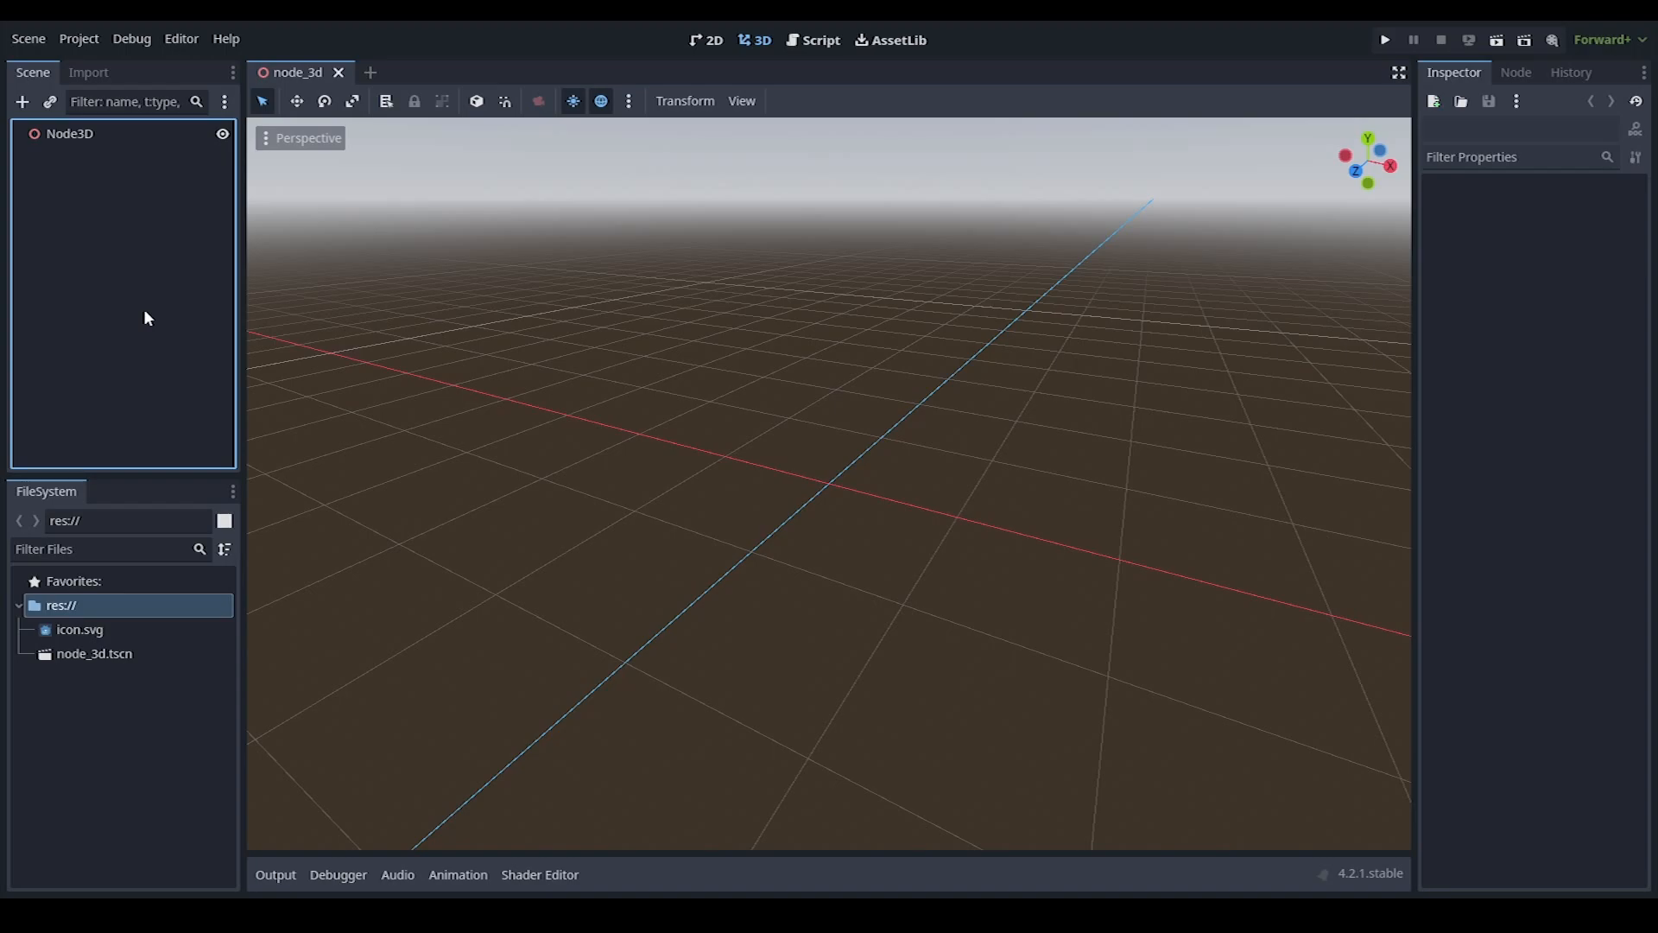
Check in the project settings, filtering for blender with advanced settings displayed, whether Blender file import is enabled
click(77, 39)
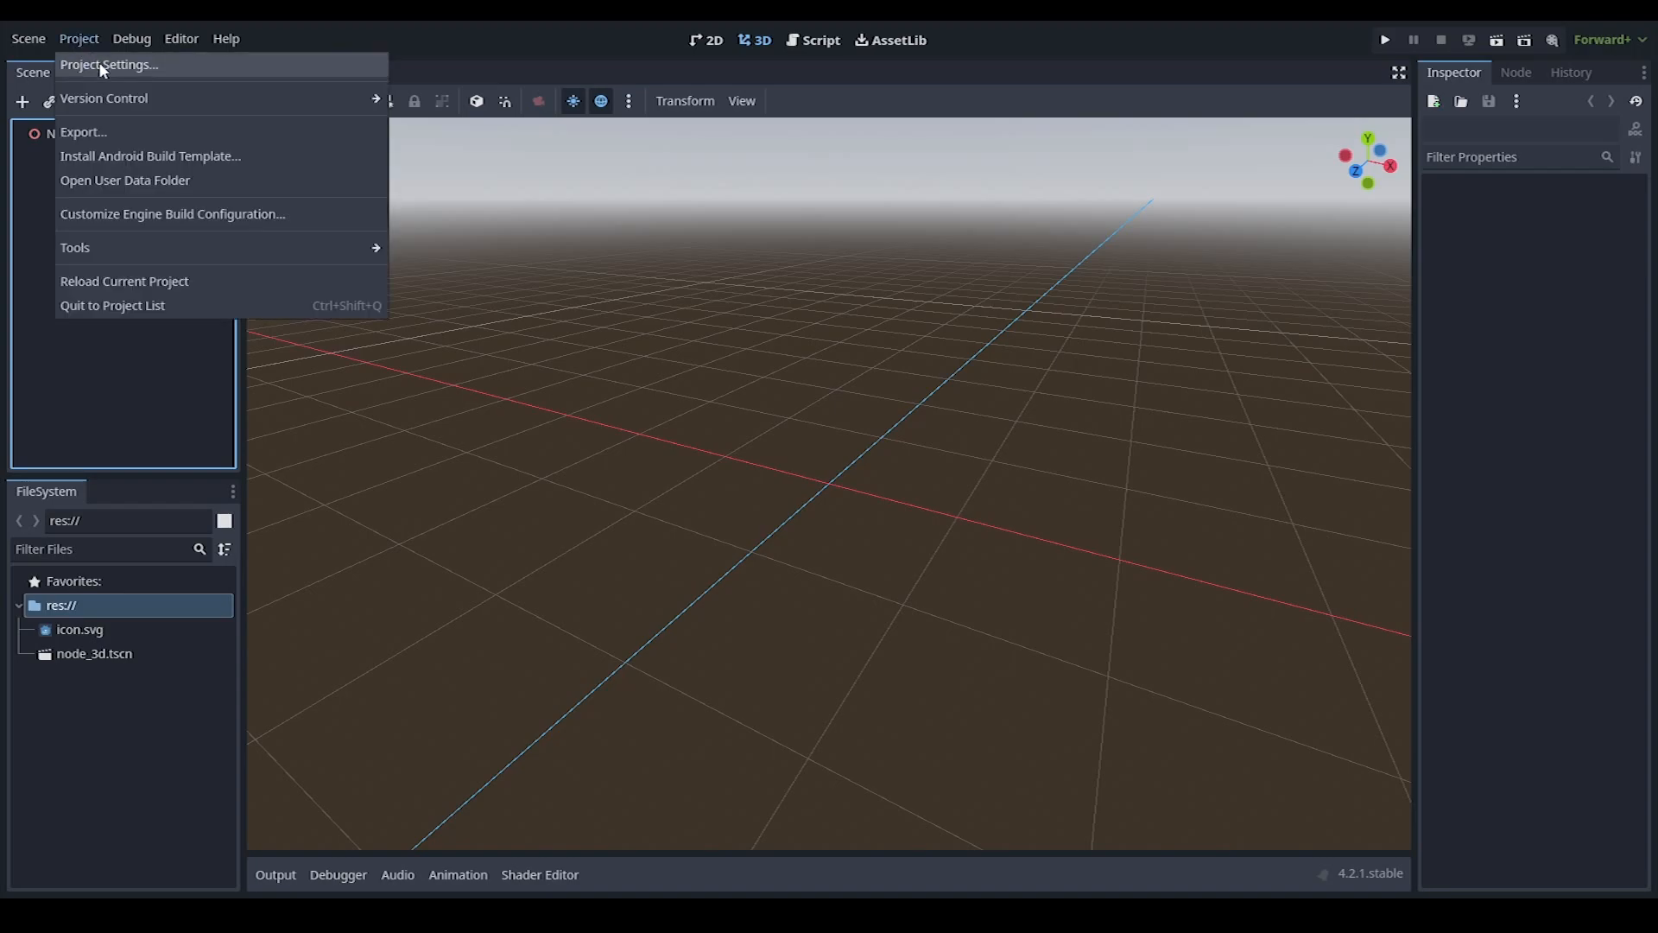
click(101, 65)
click(519, 217)
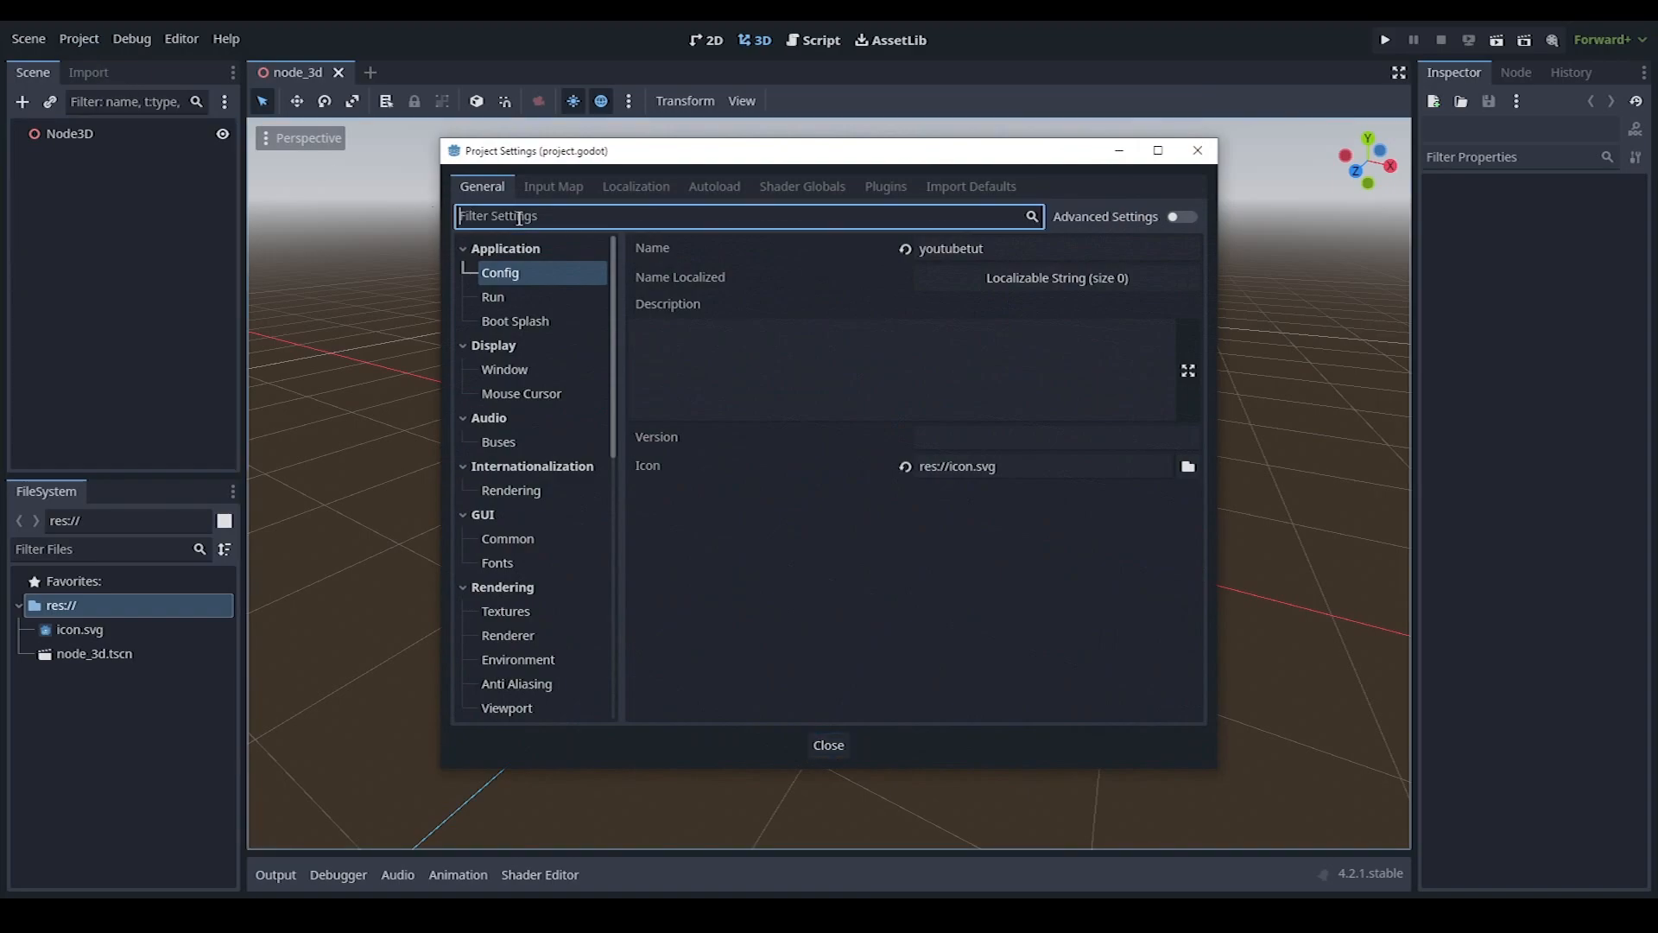
text(blender)
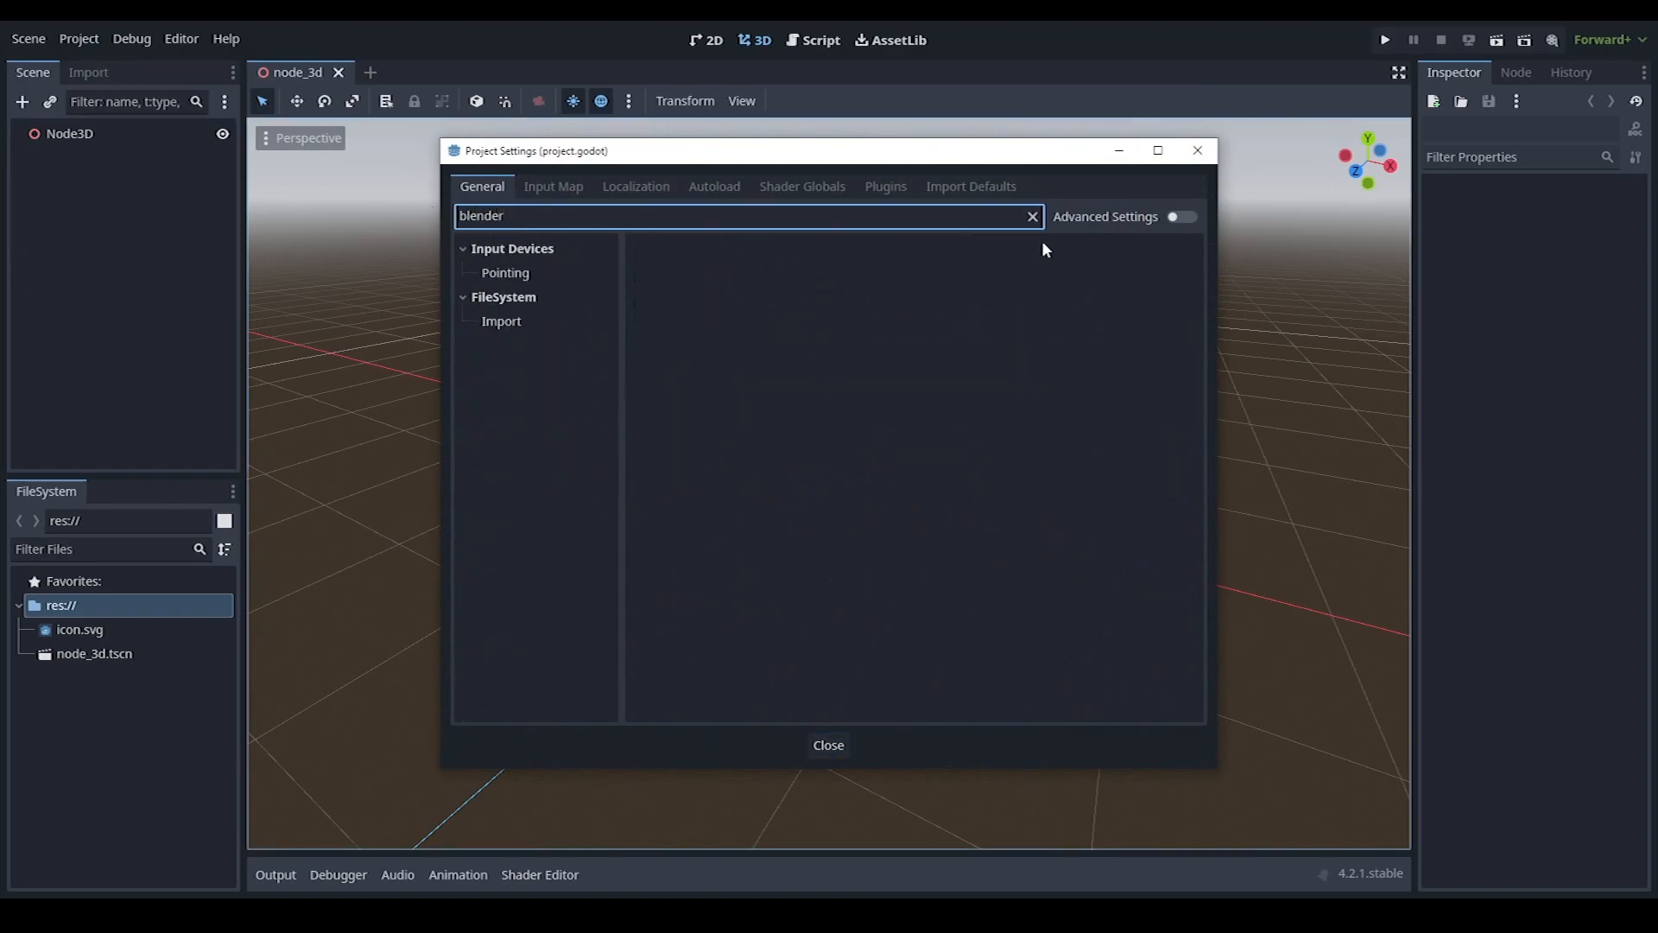
click(1180, 218)
click(530, 304)
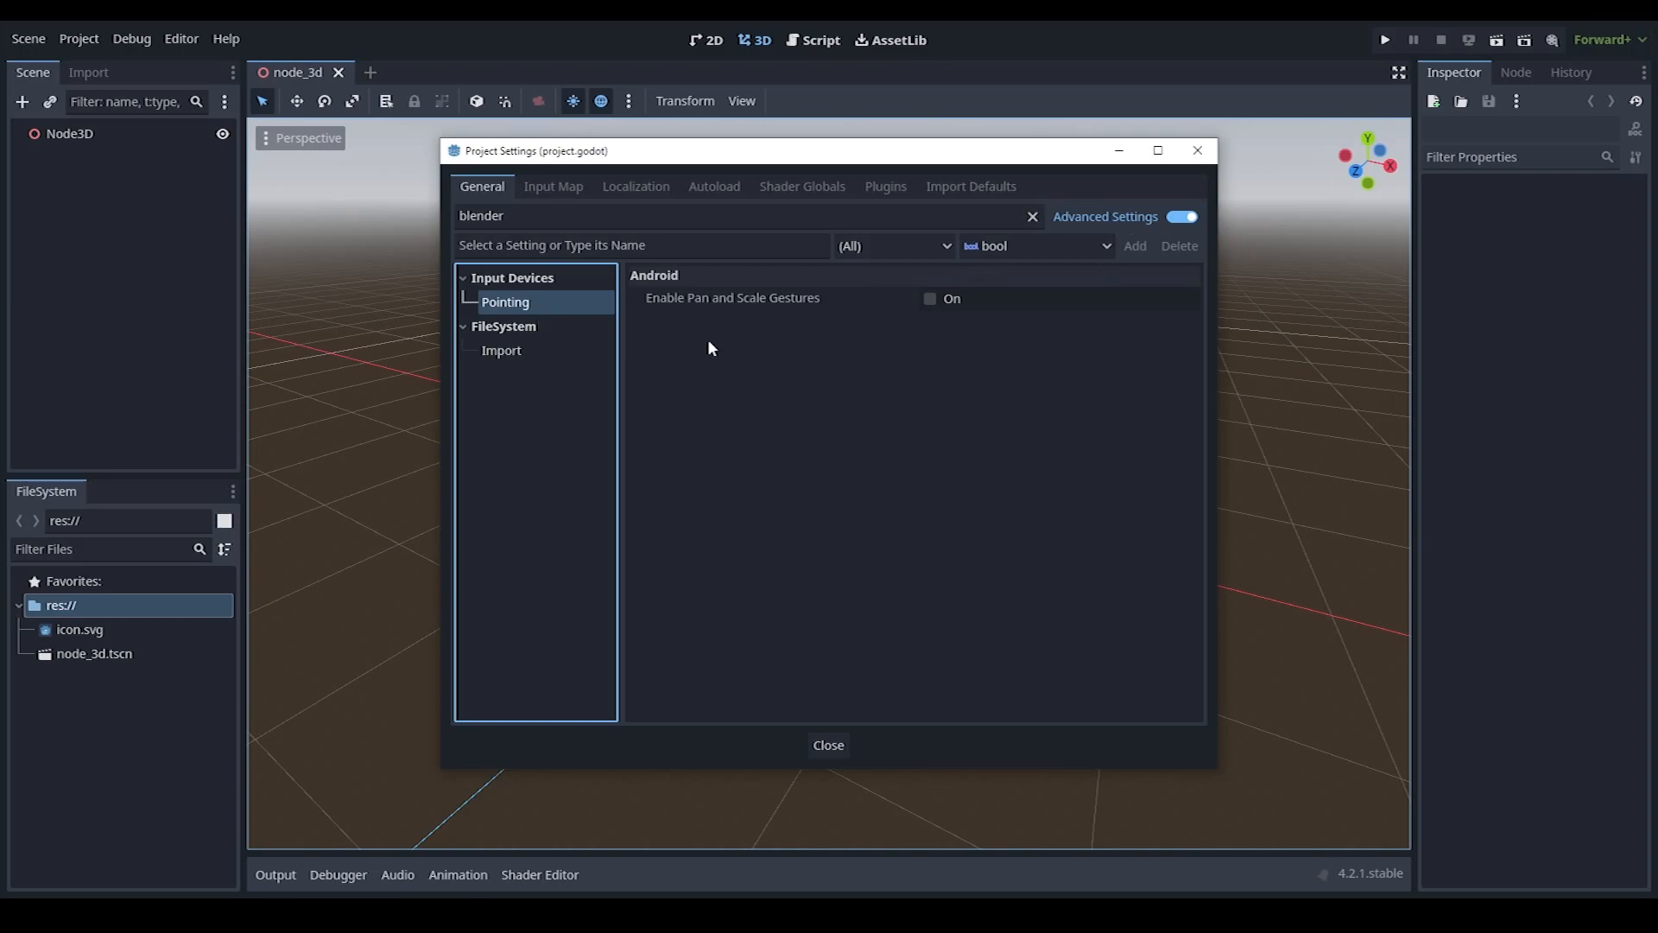
click(500, 351)
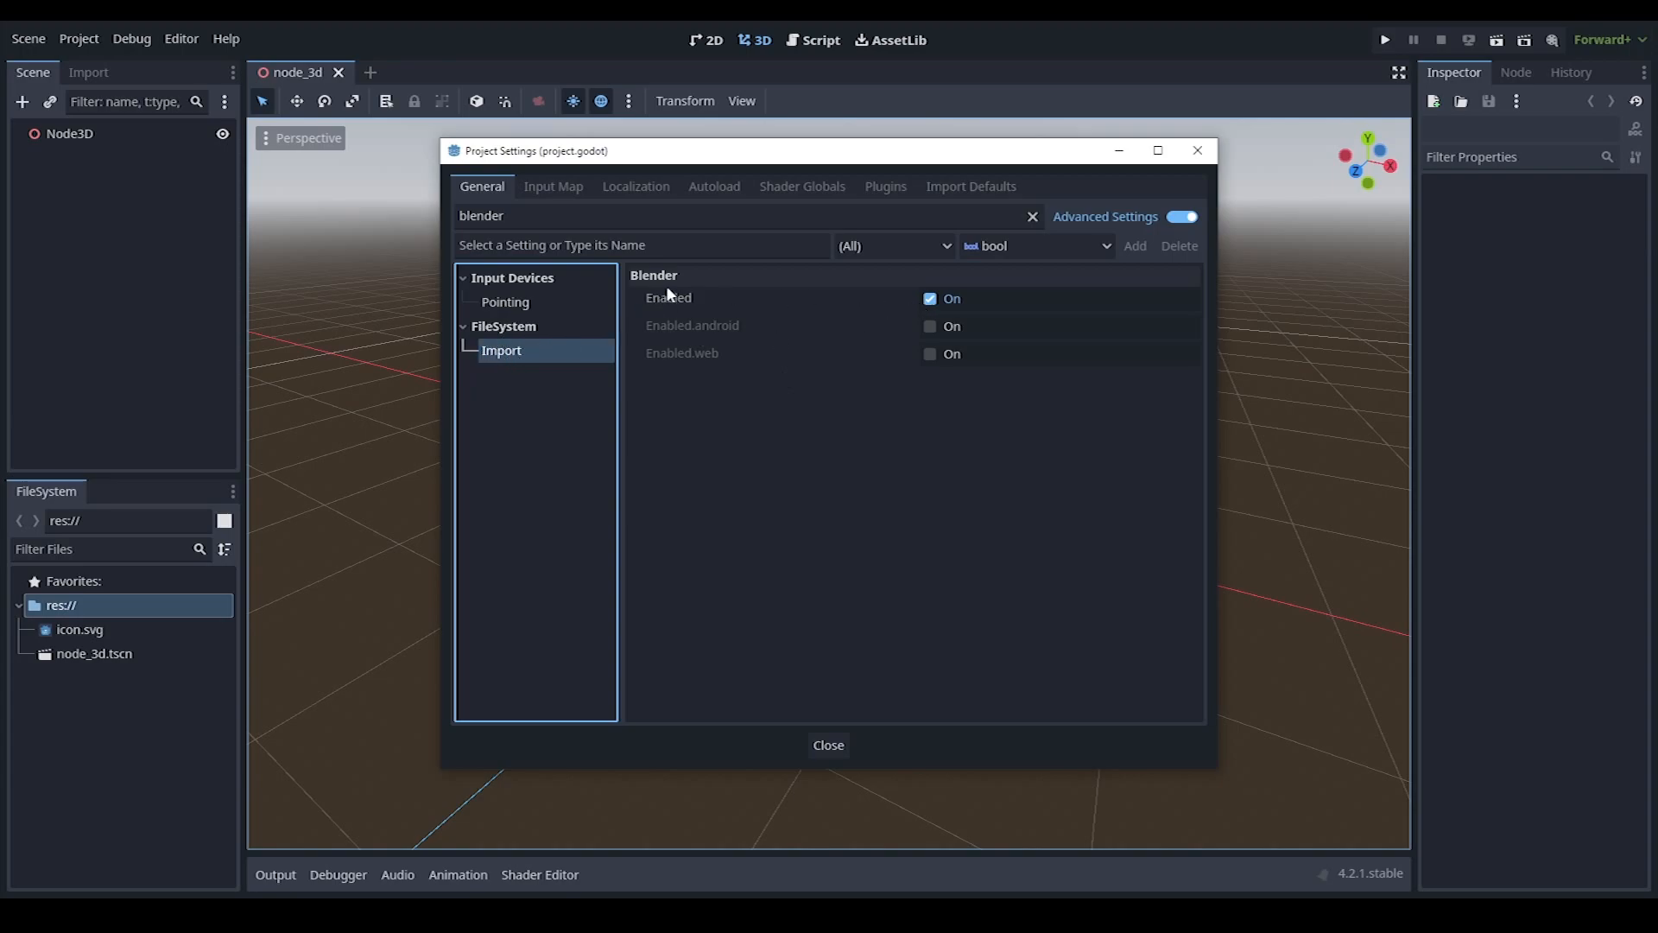
click(1185, 219)
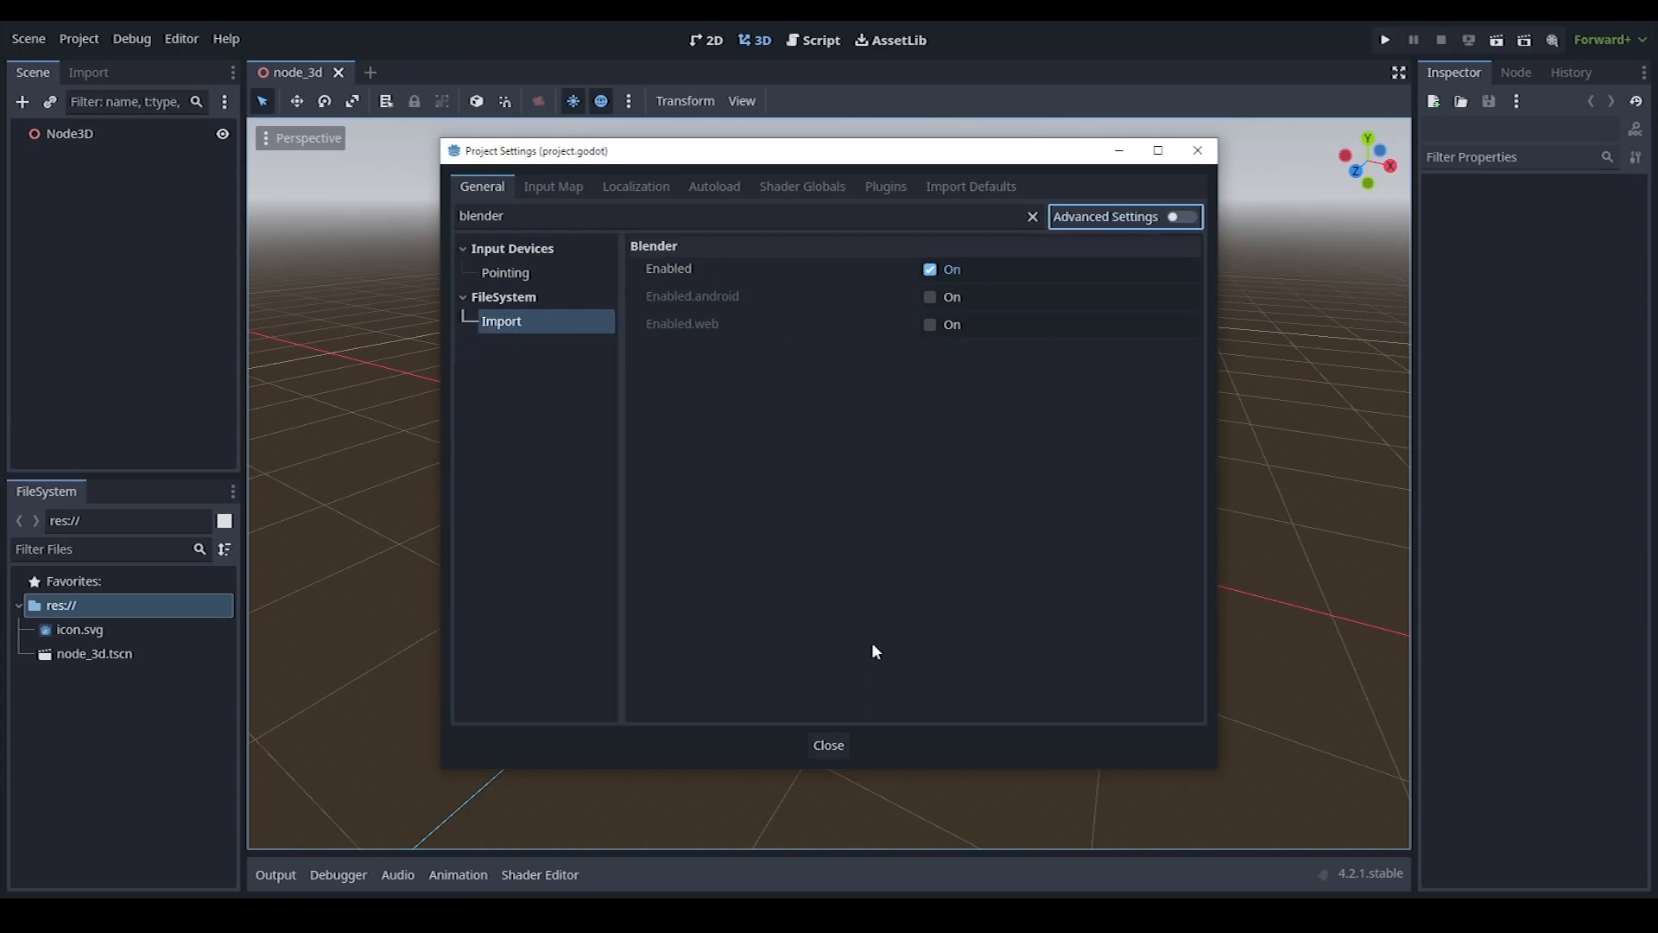
click(828, 746)
Check the Blender 3 Path in the editor's FileSystem import settings, filtering the settings for blender
click(182, 39)
click(190, 61)
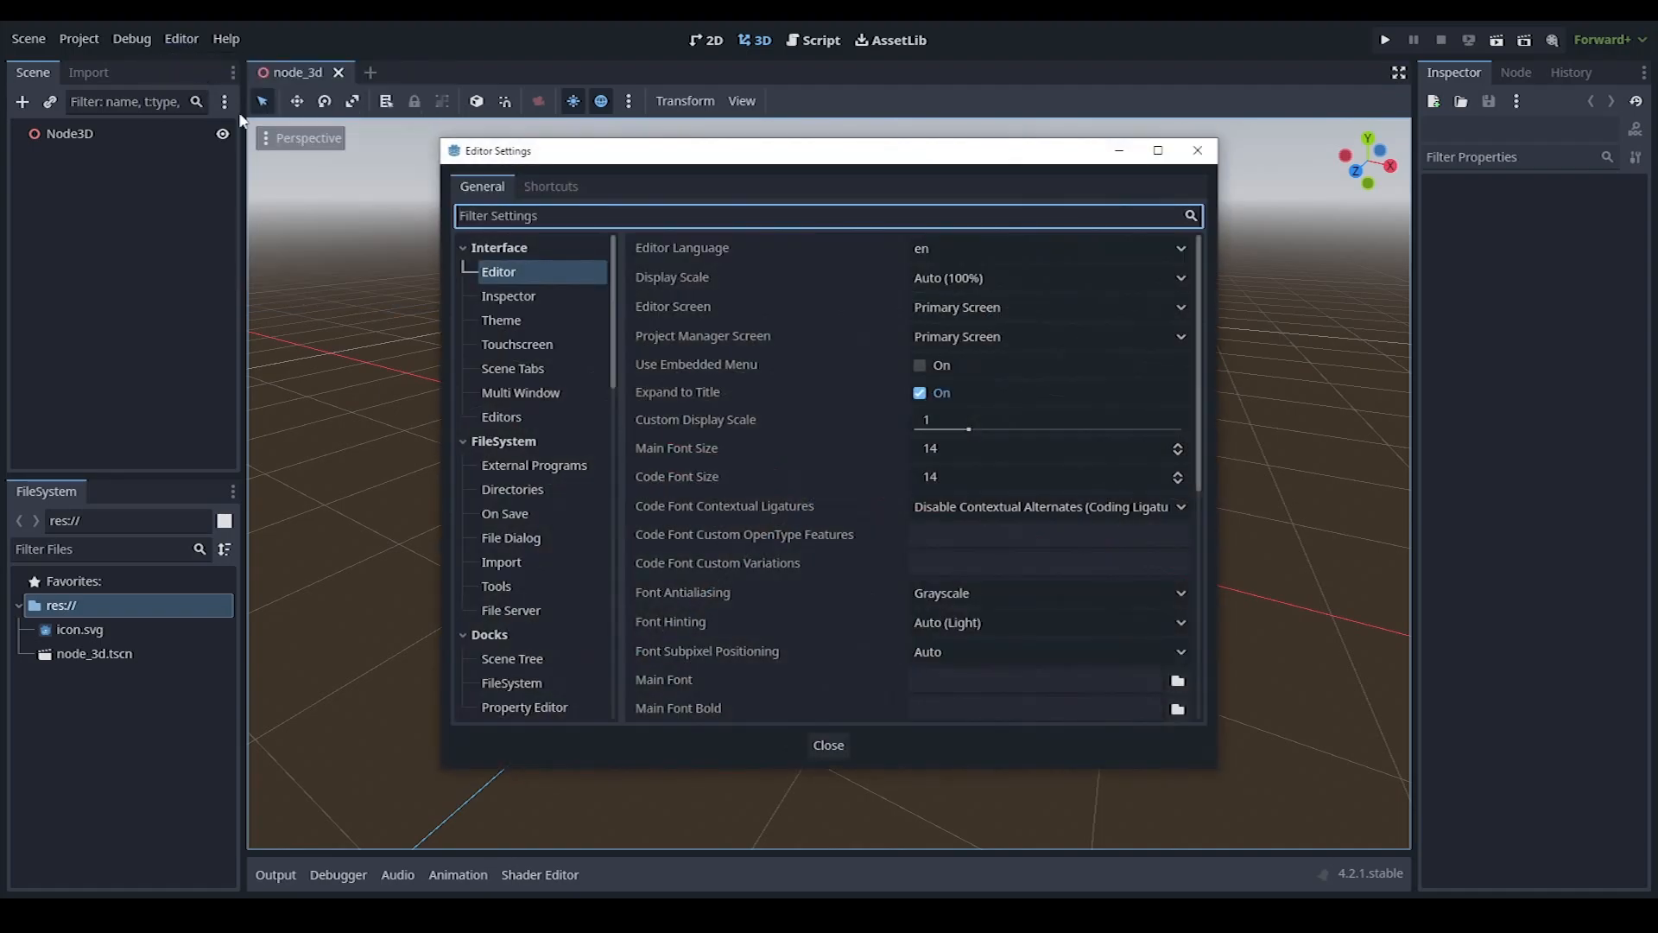
text(bel)
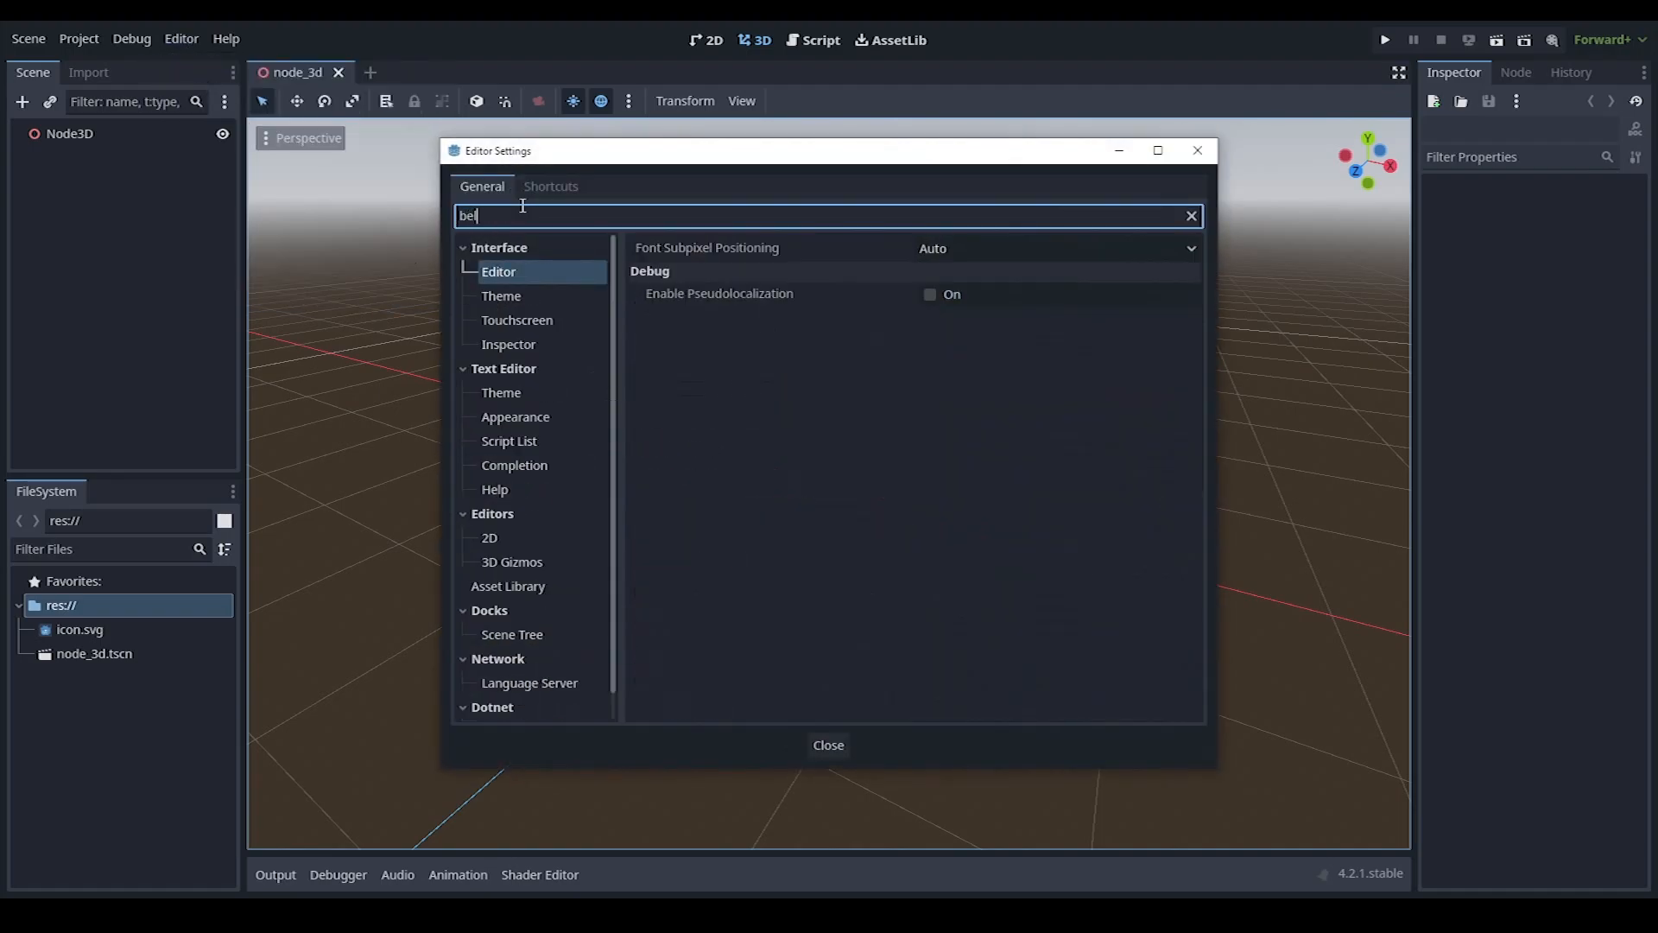
key(BackSpace)
key(BackSpace)
text(lender)
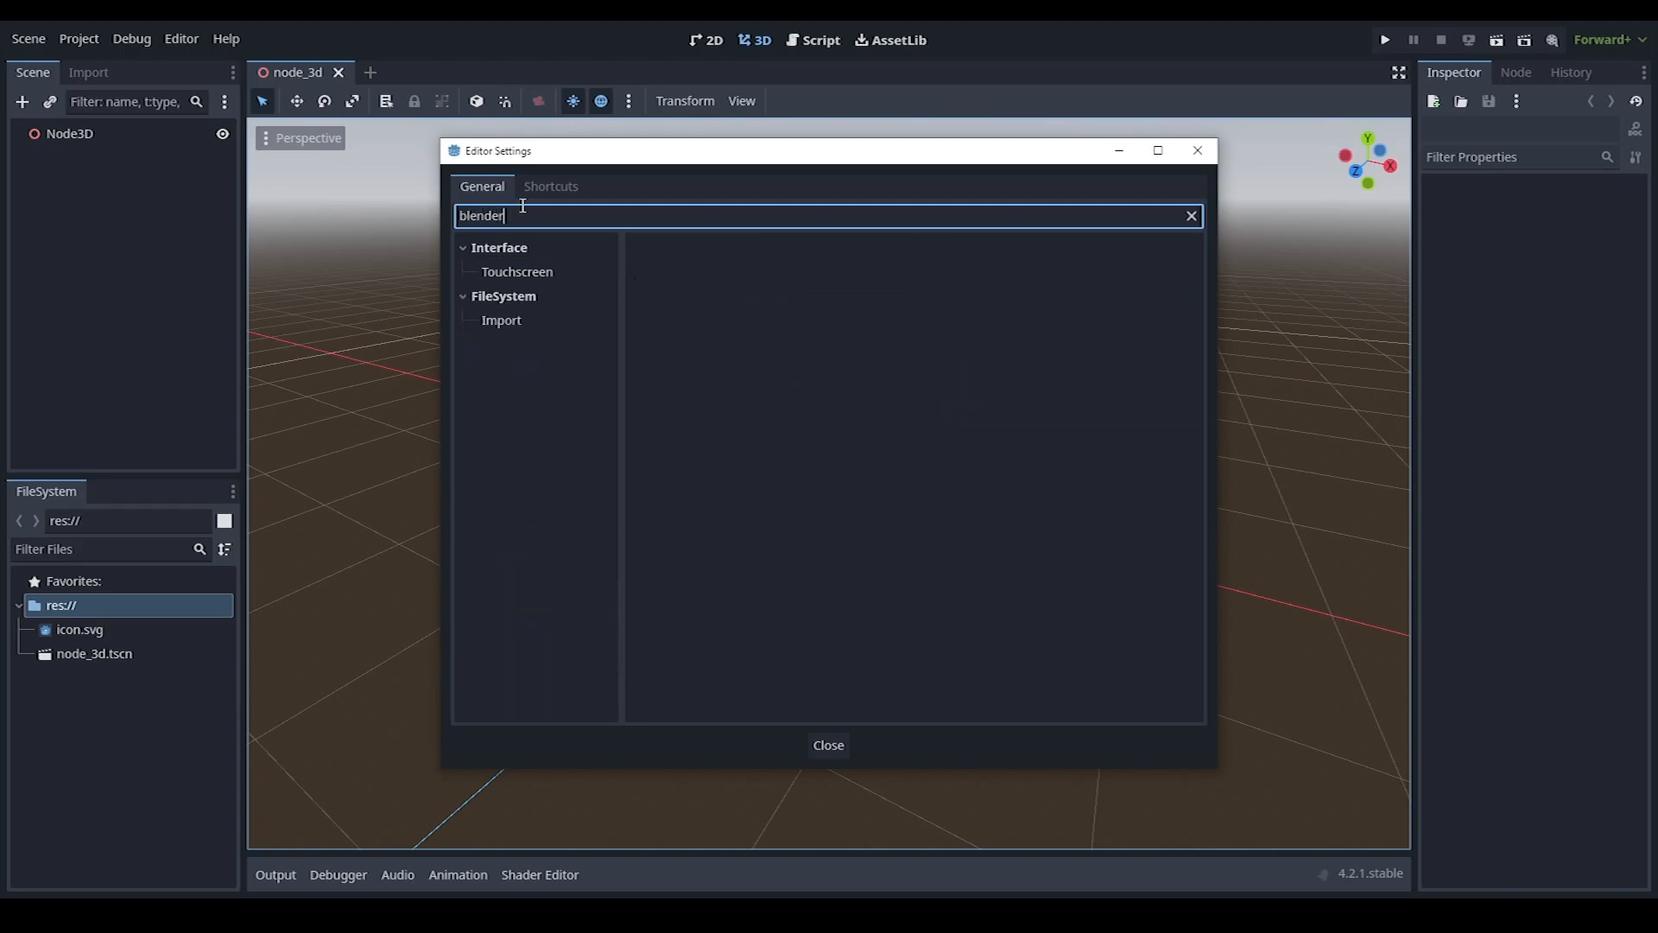
click(497, 320)
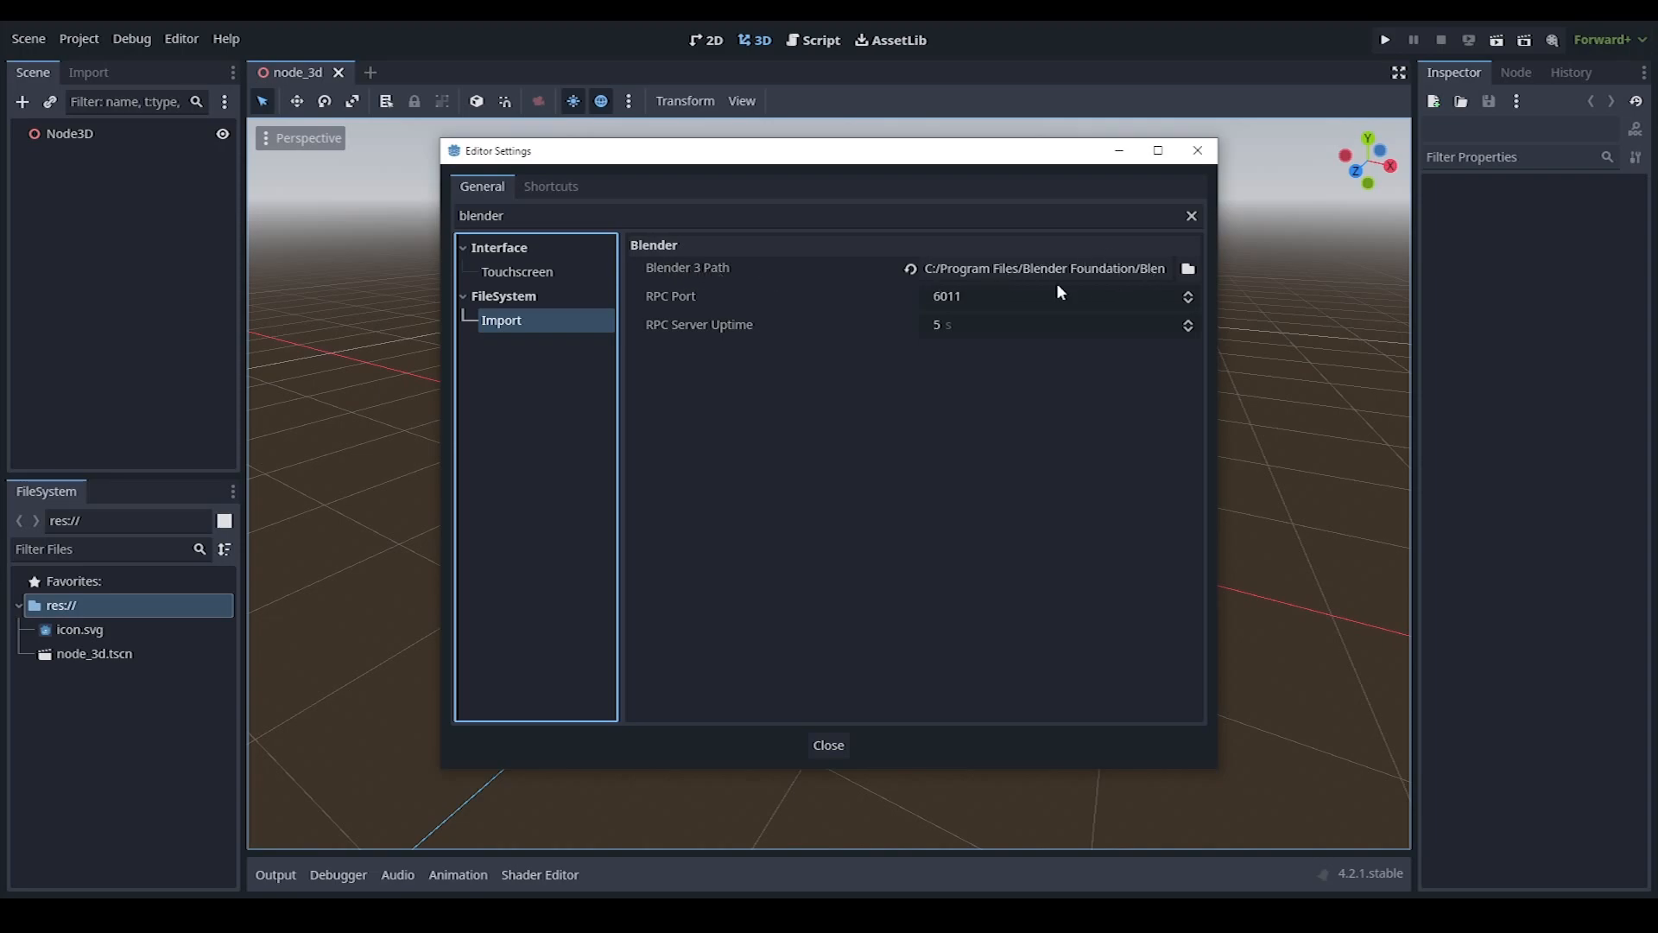
click(838, 748)
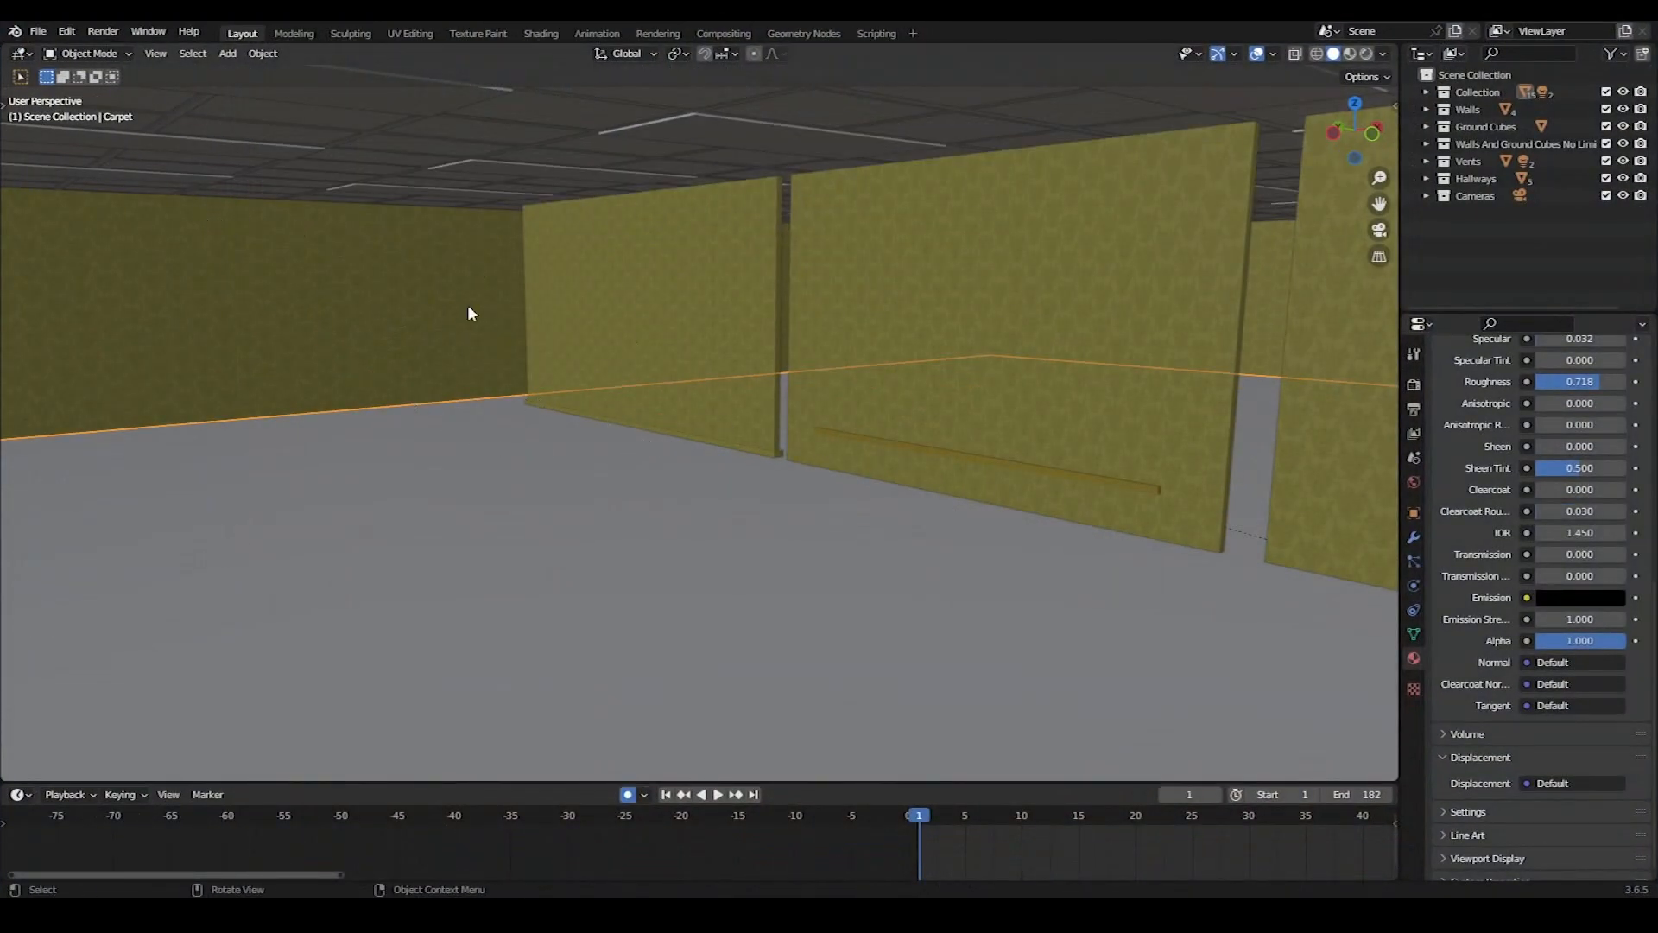
middle_drag(604, 392, 559, 415)
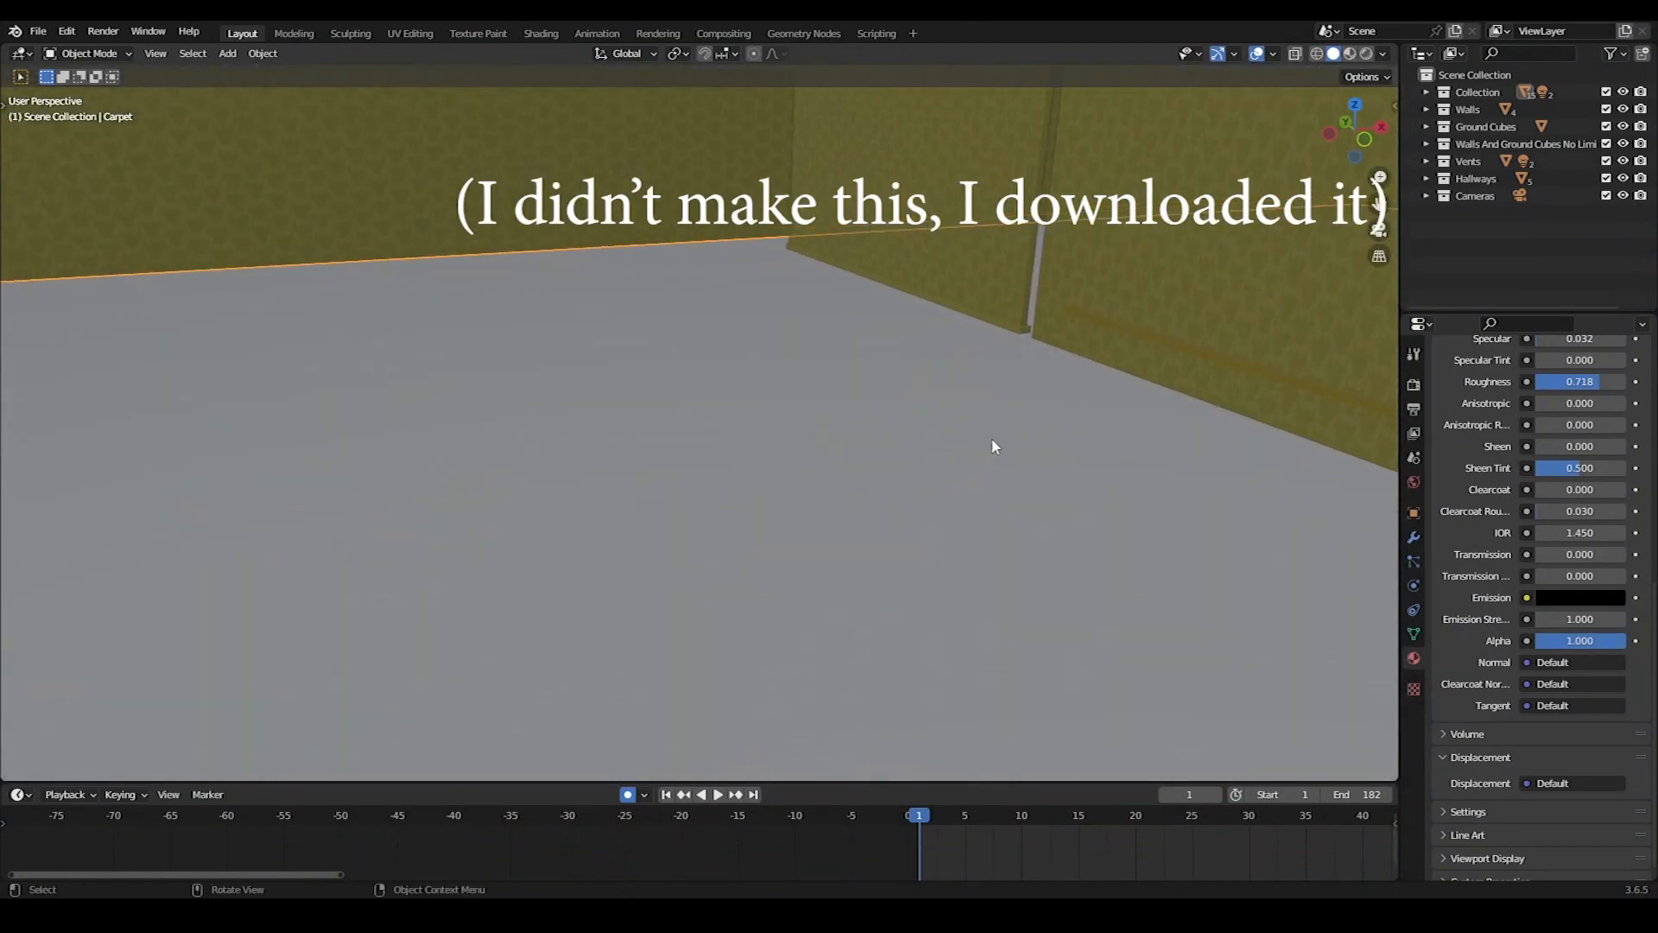
middle_drag(988, 492, 701, 524)
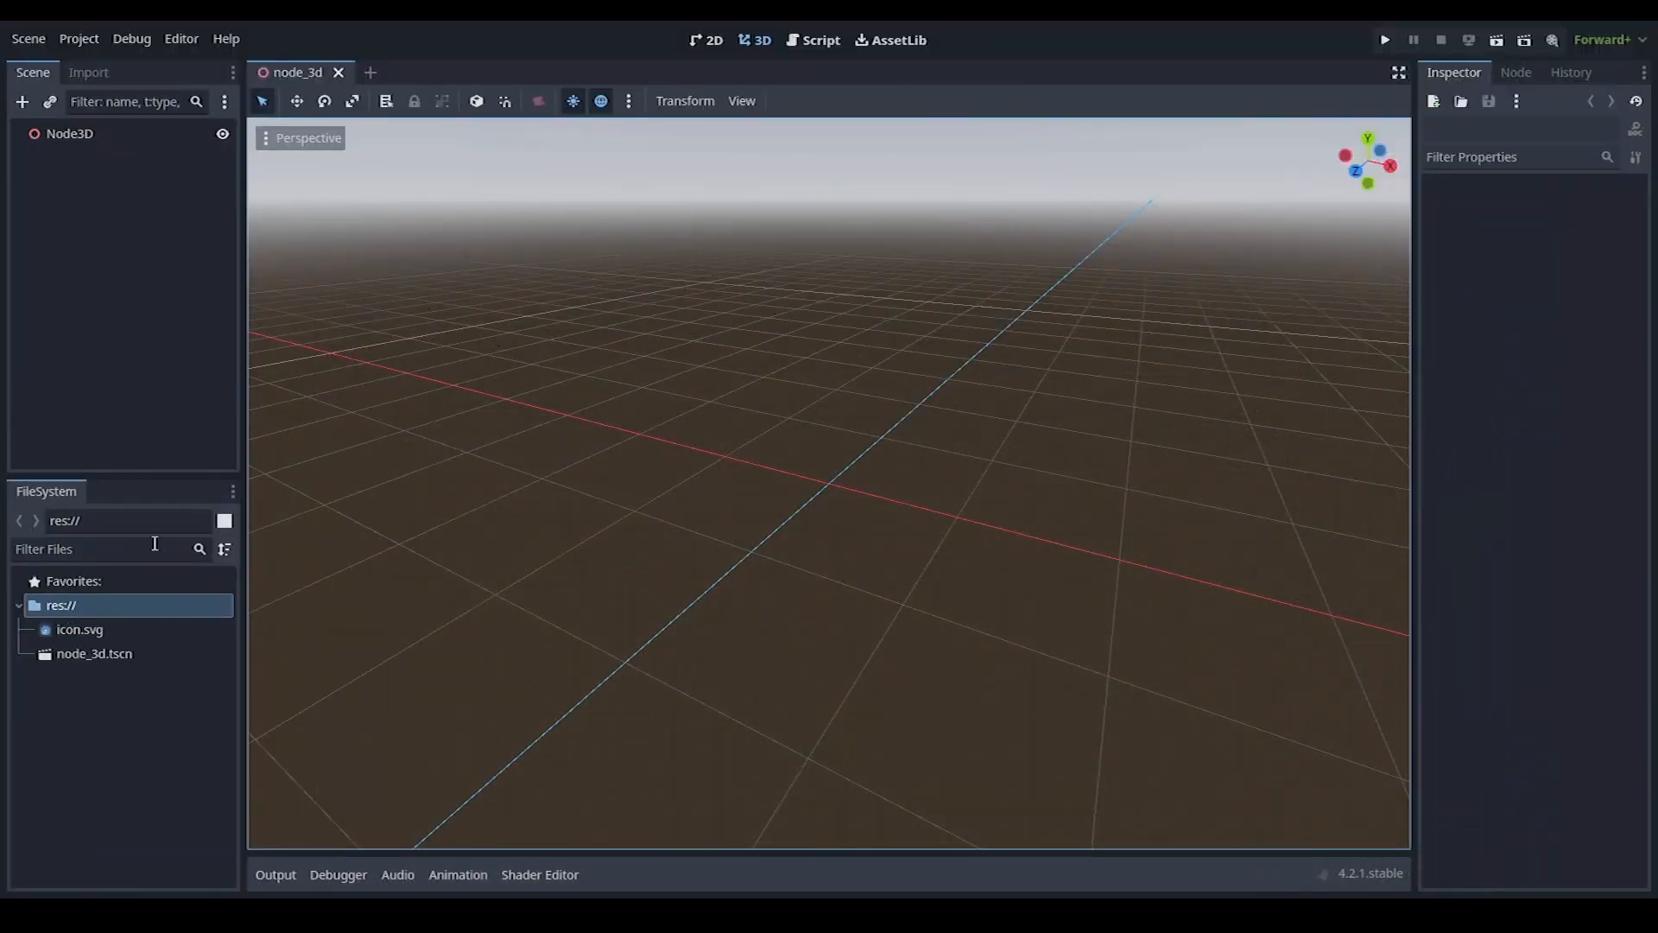
Open the project's root folder in the file manager and create a folder named backrooms map
right_click(71, 611)
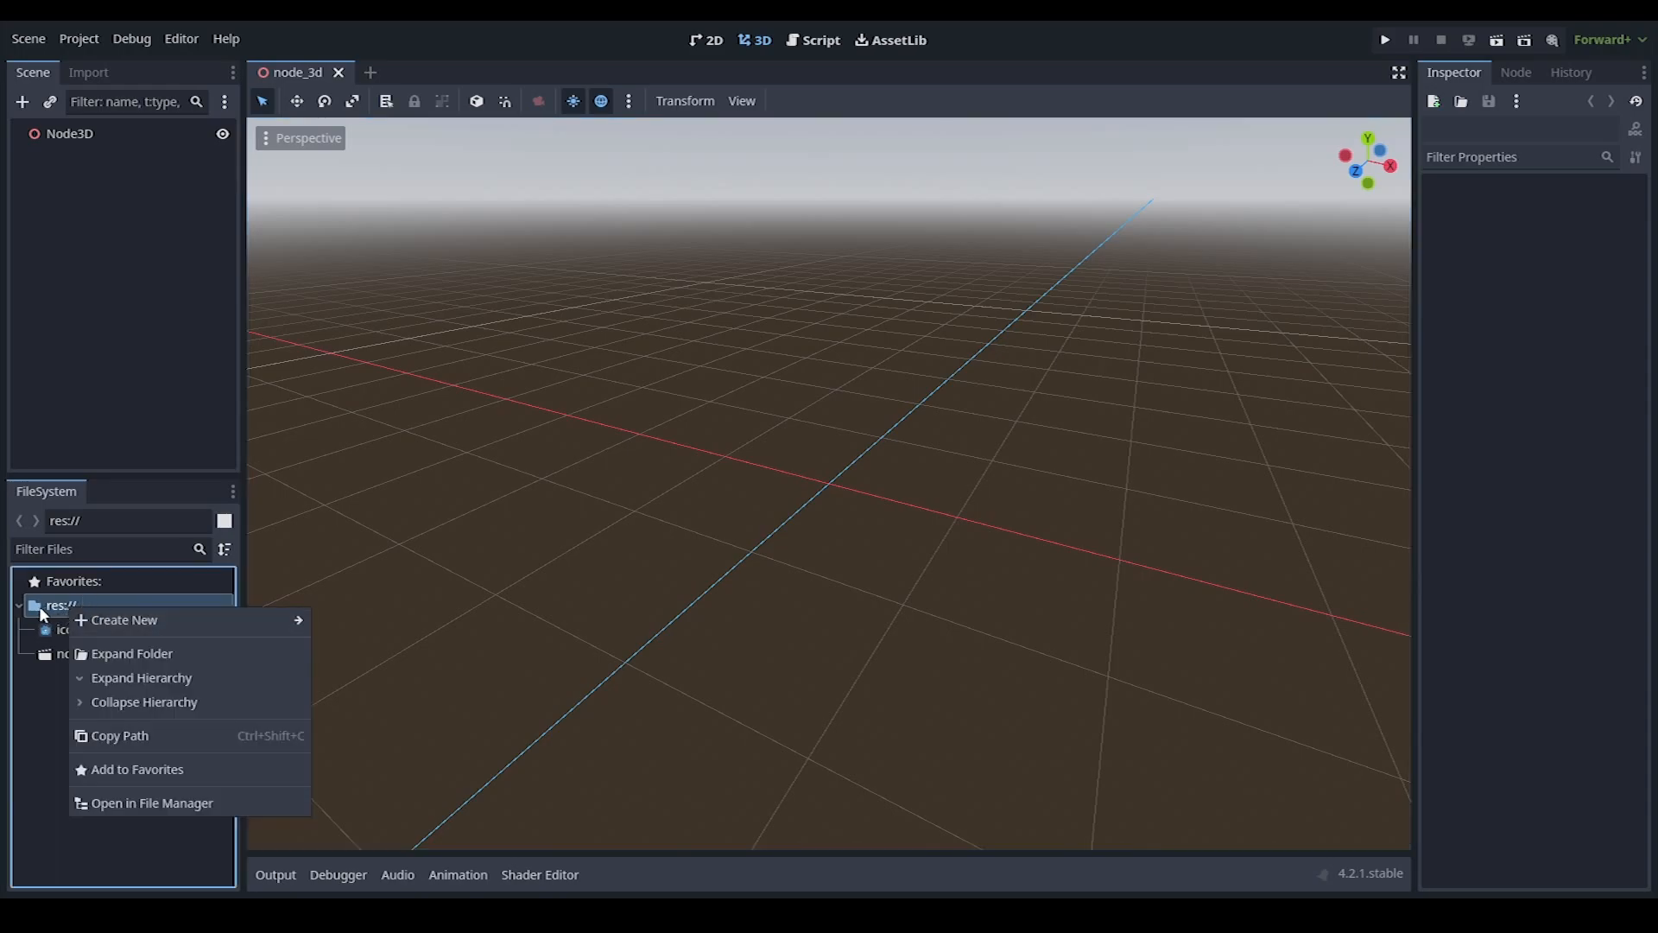
click(106, 802)
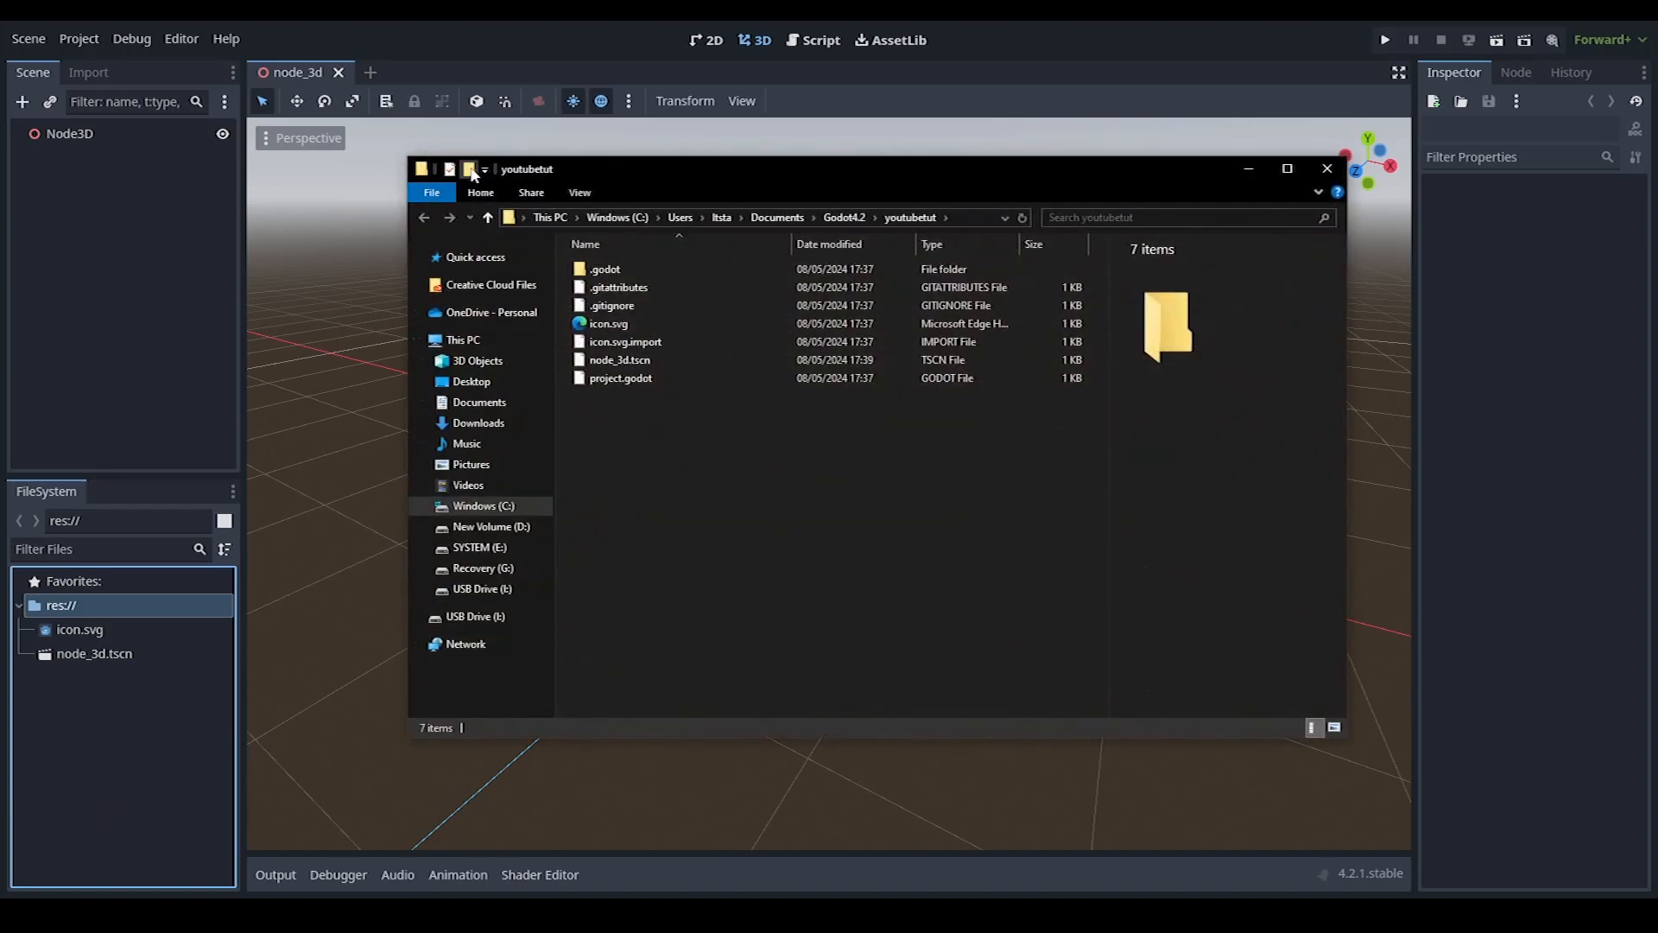
click(469, 169)
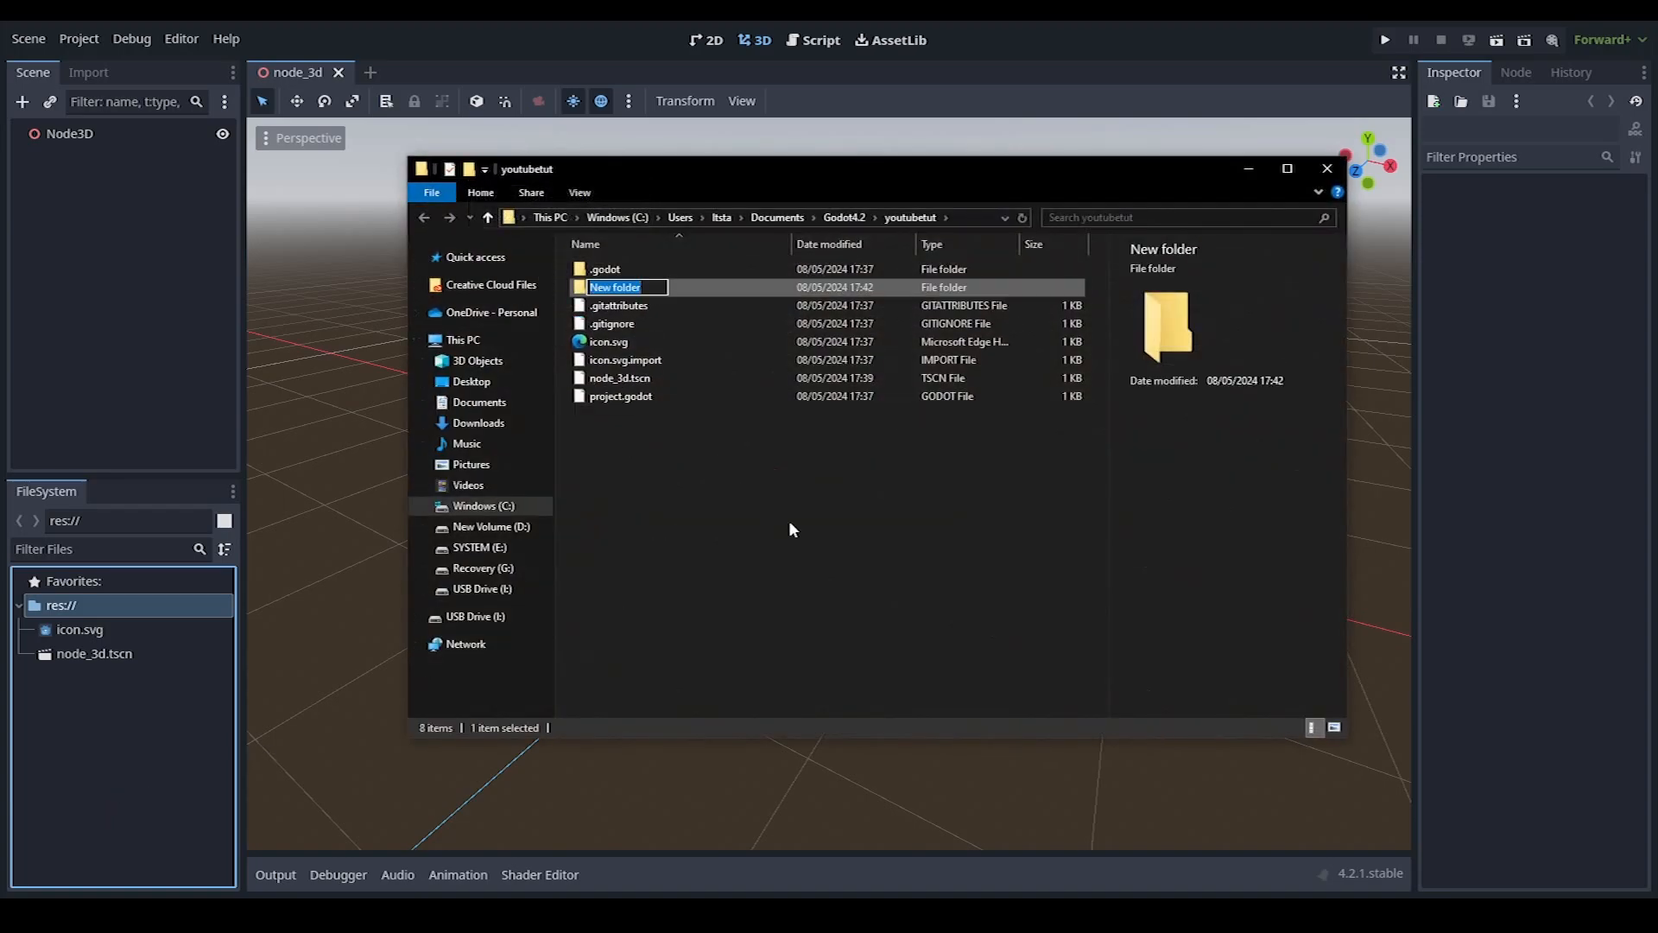
text(backrooms map)
key(Return)
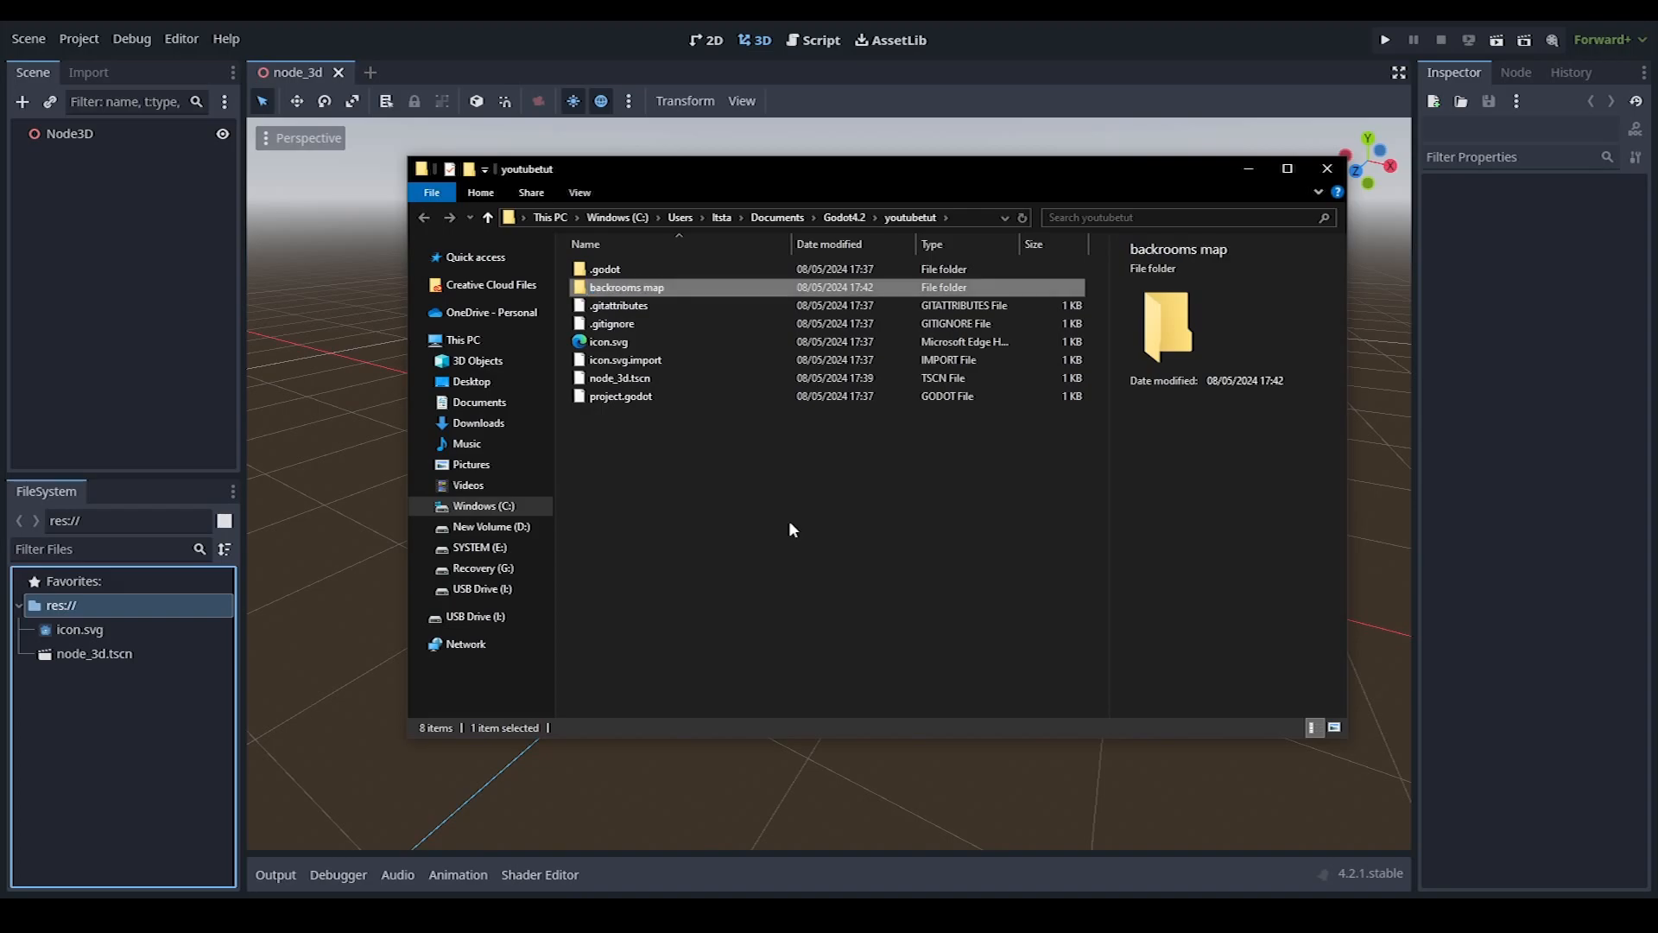
Copy the path of the backrooms map folder and set it as the Save As location in Blender
double_click(665, 286)
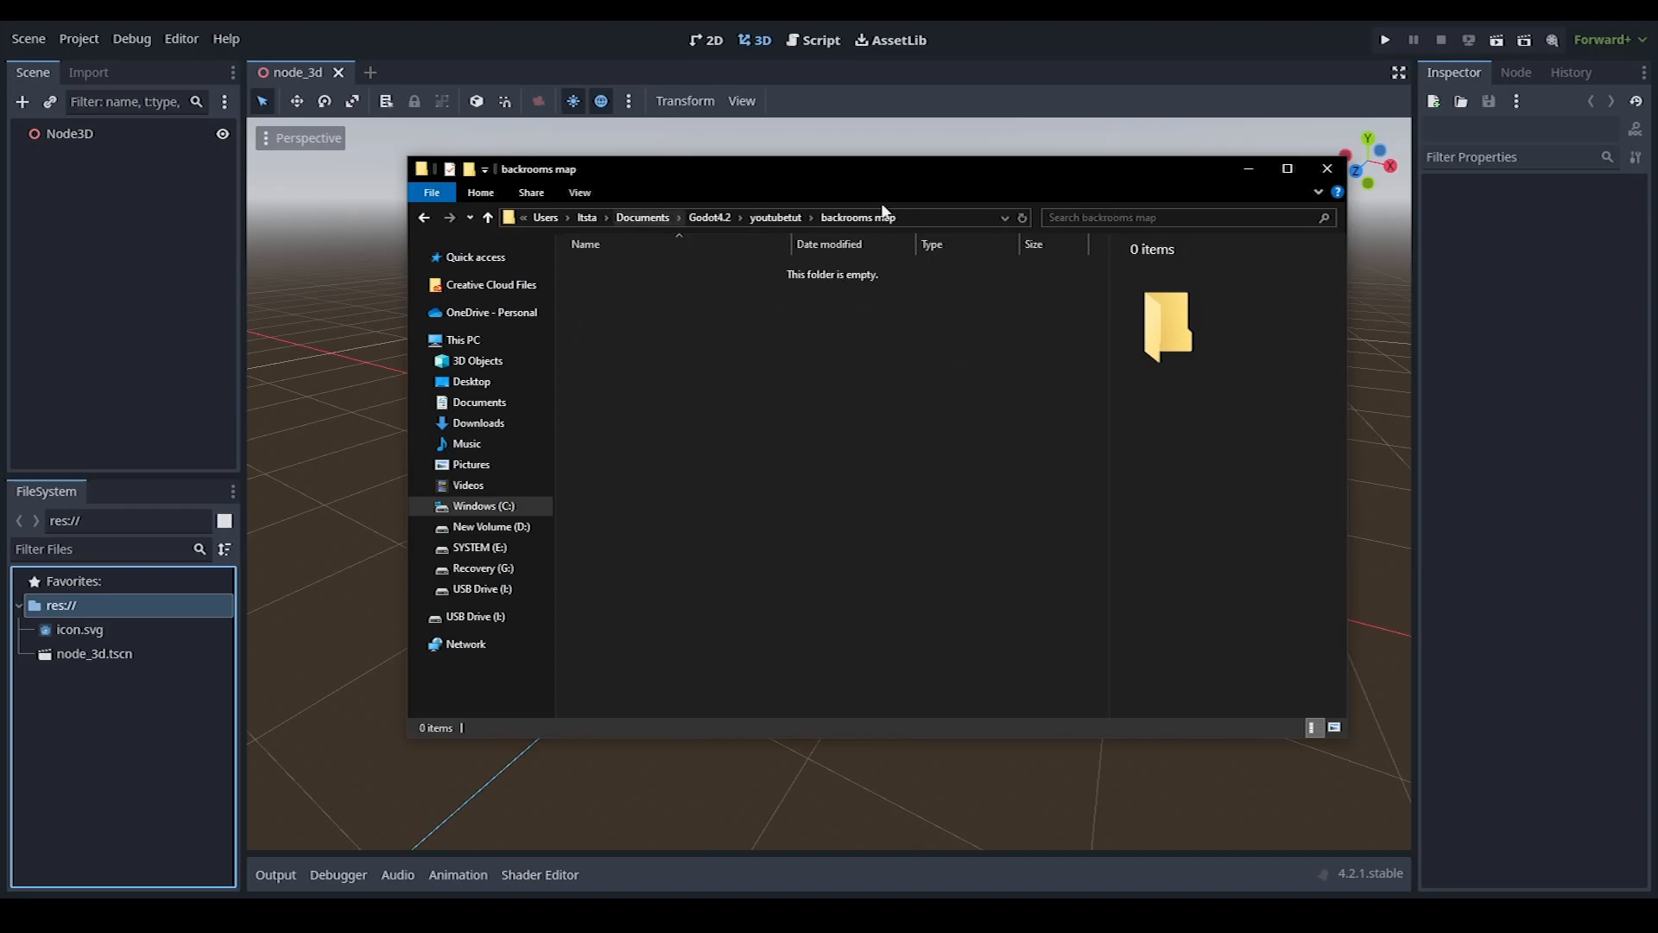
click(922, 217)
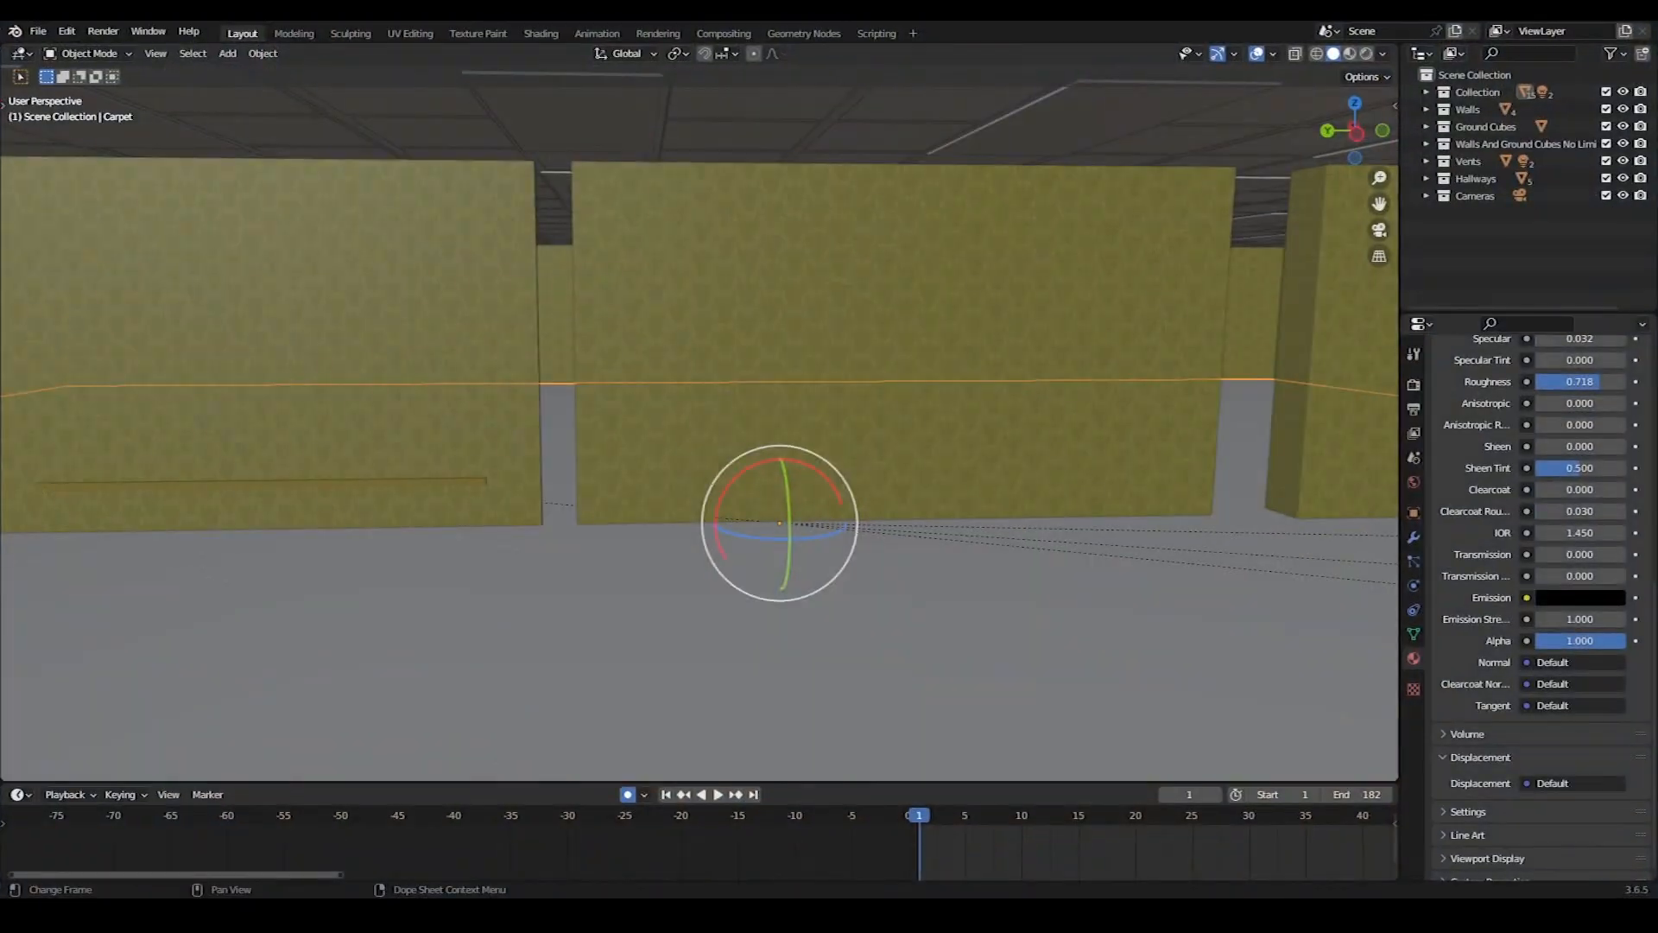
click(39, 32)
click(69, 163)
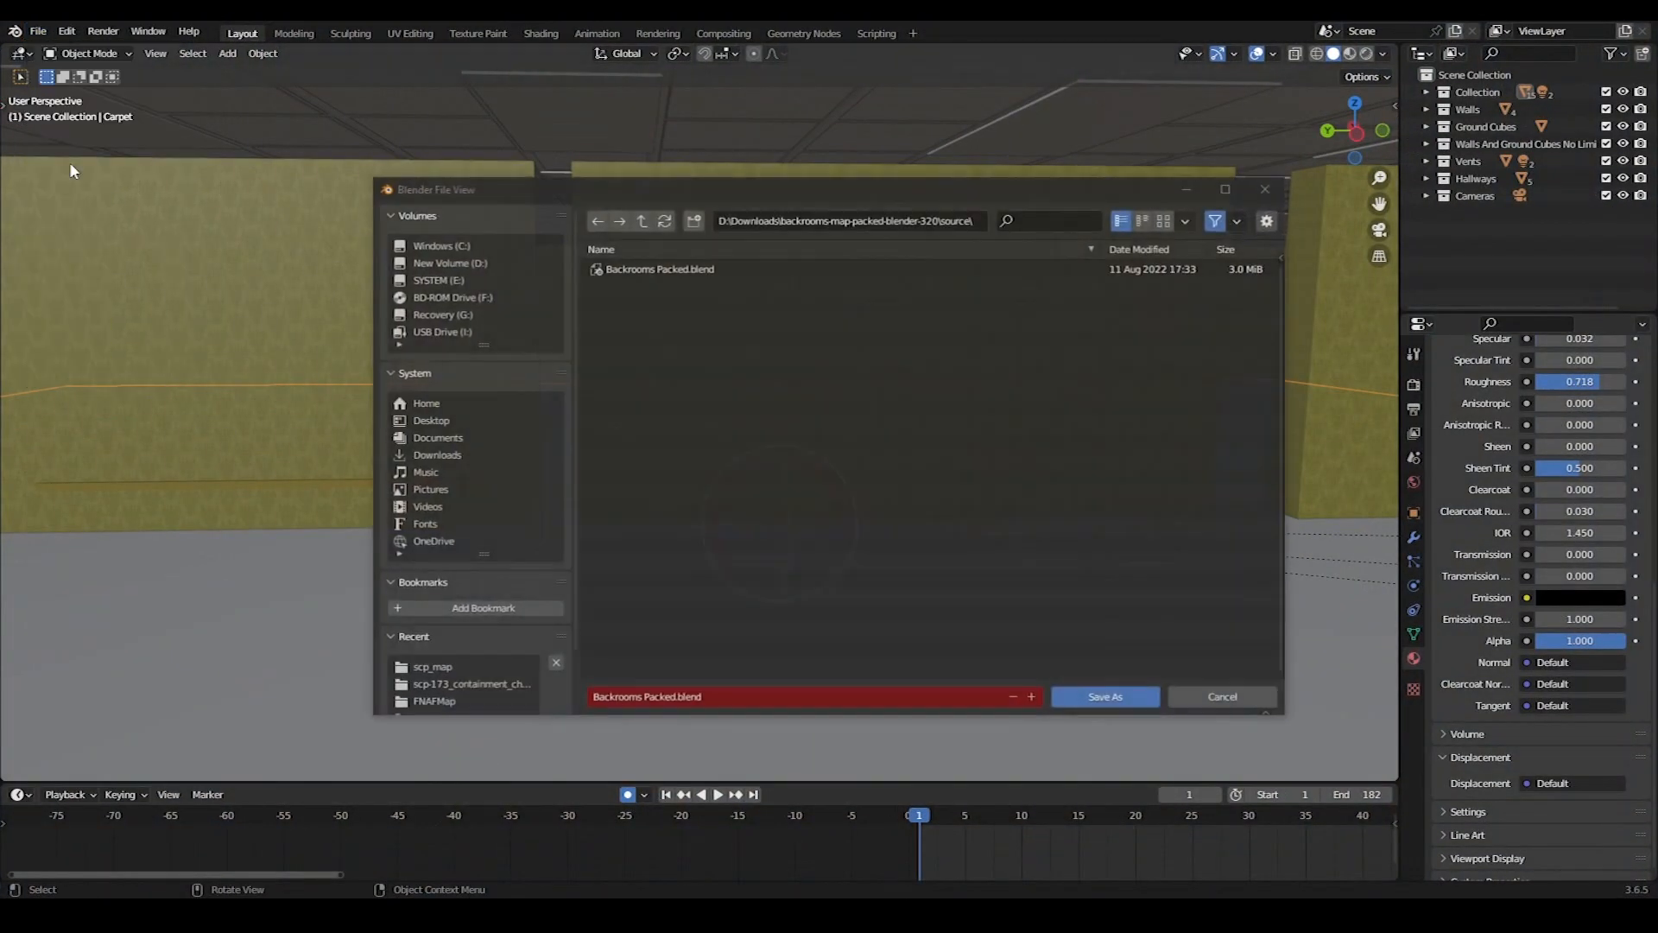
click(825, 223)
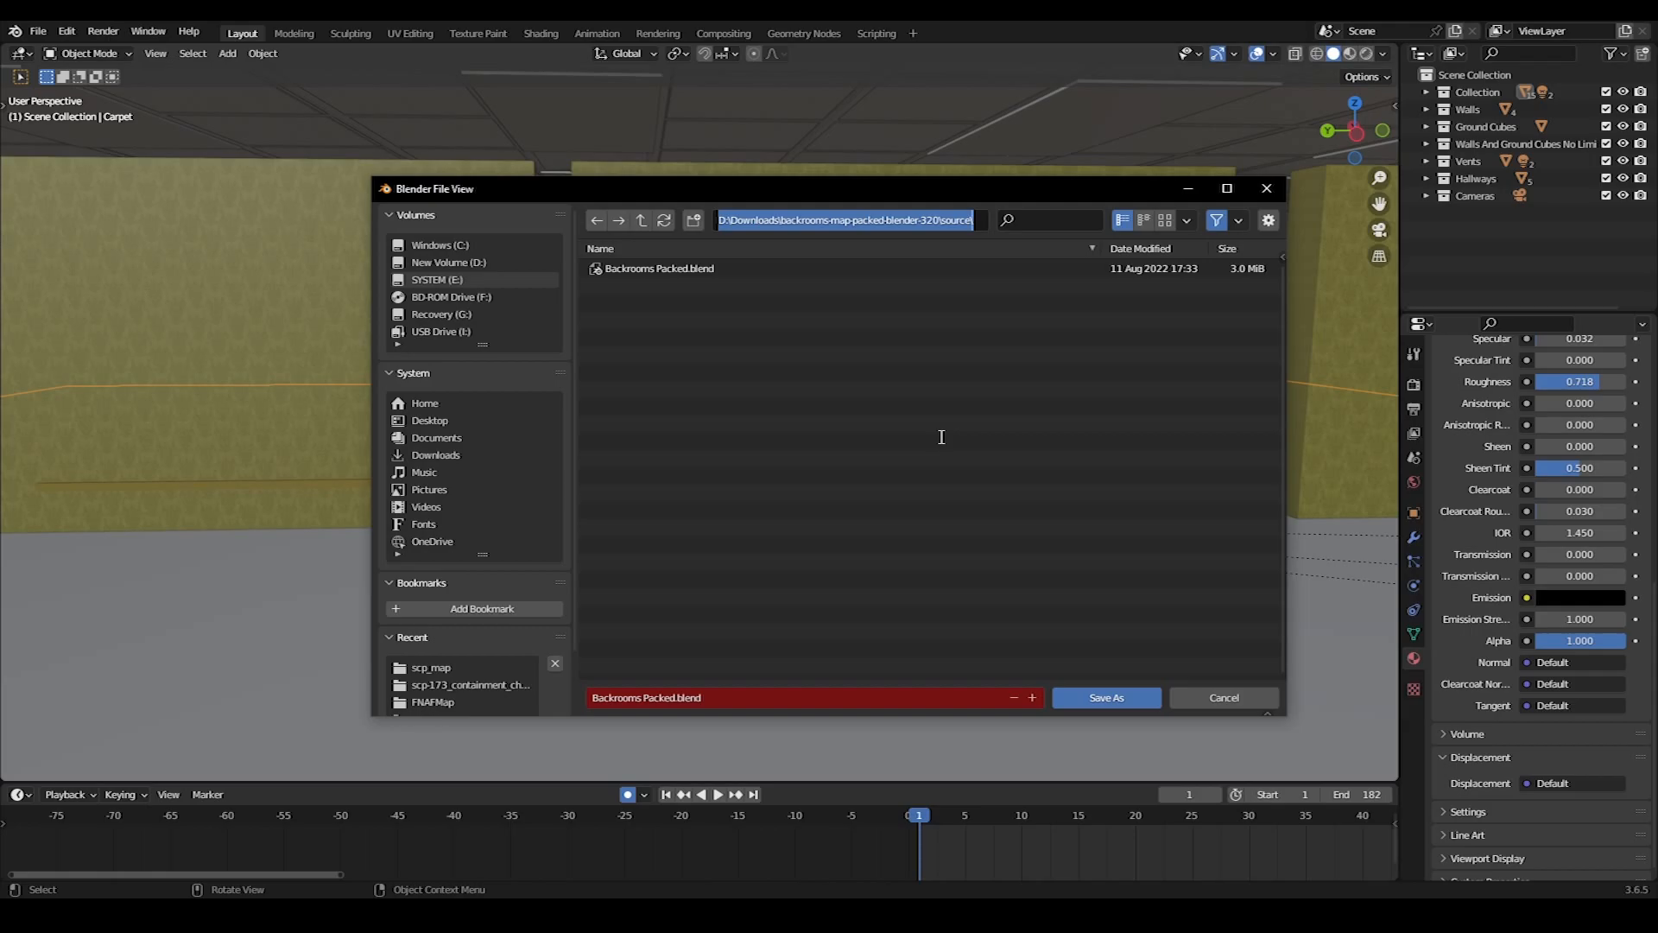
key(ctrl+v)
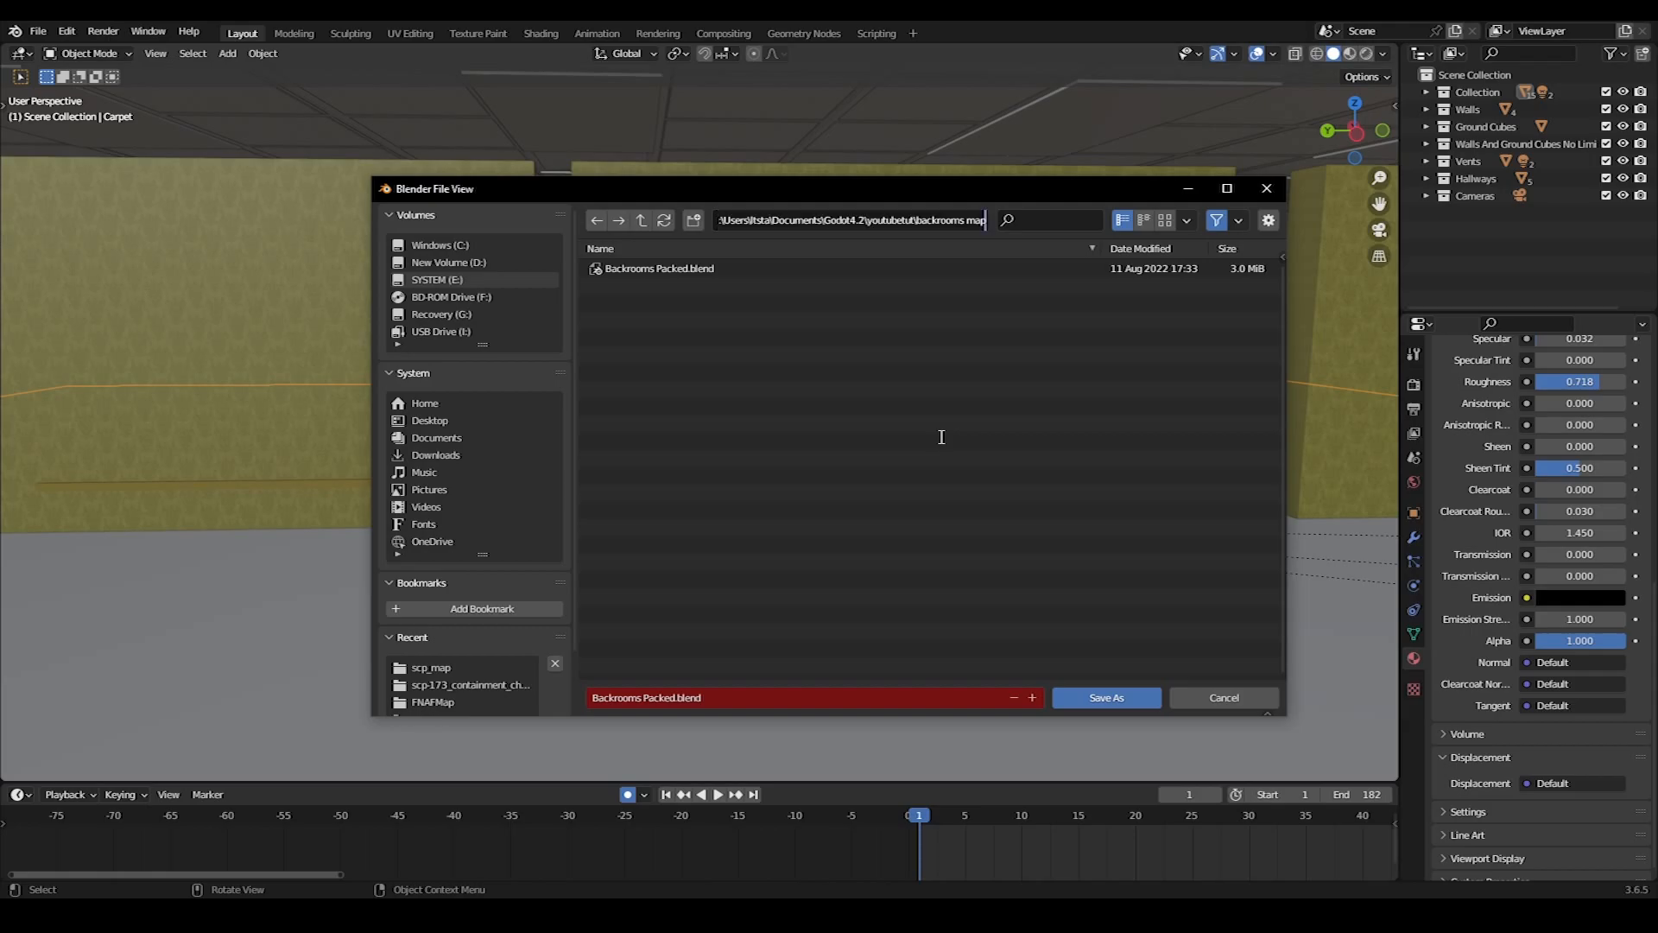
key(Return)
Save the Blender scene in the chosen folder as Backrooms map.blend
click(675, 698)
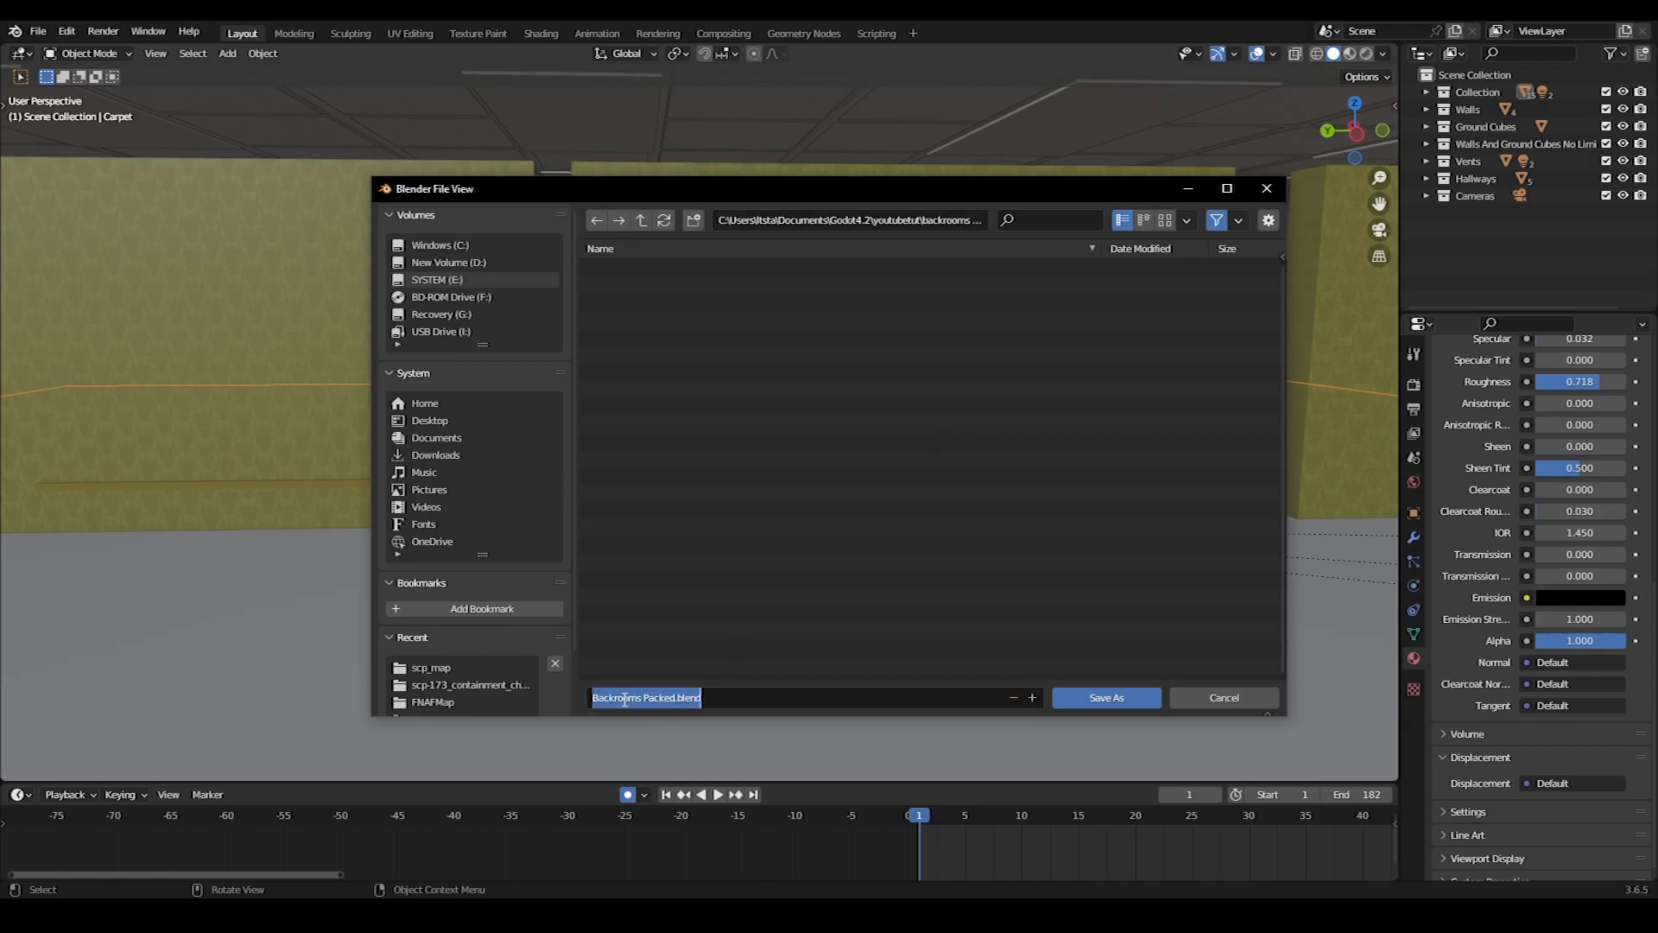
click(674, 698)
key(BackSpace)
key(BackSpace)
key(BackSpace)
key(BackSpace)
key(BackSpace)
key(BackSpace)
key(BackSpace)
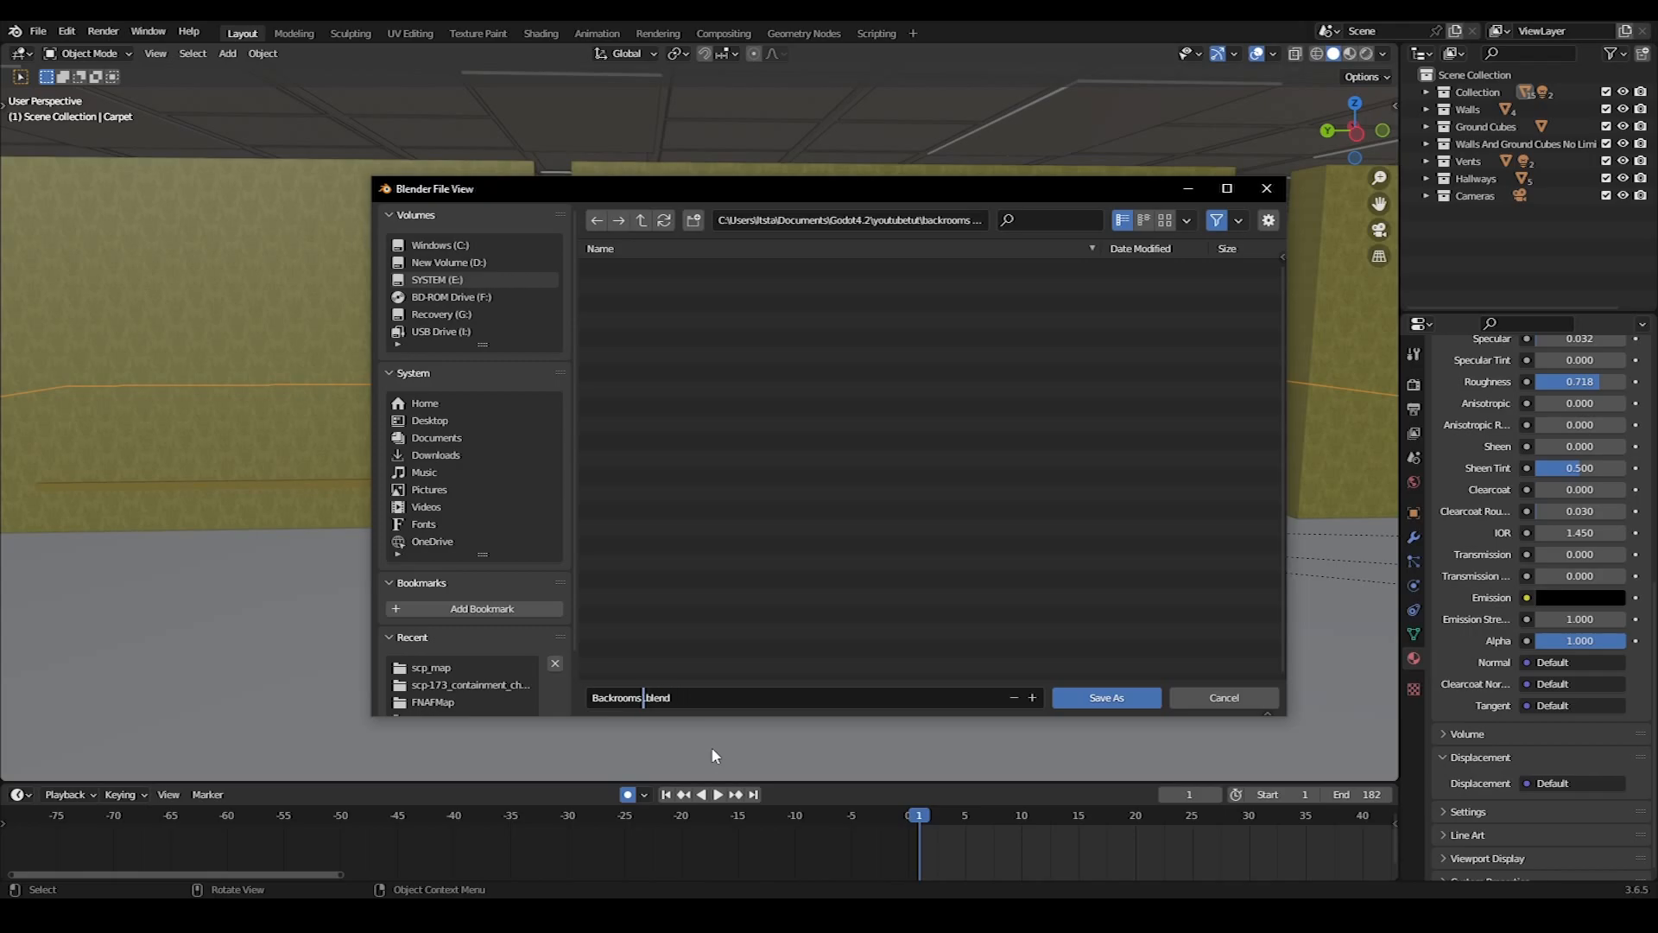
text(map)
click(1097, 698)
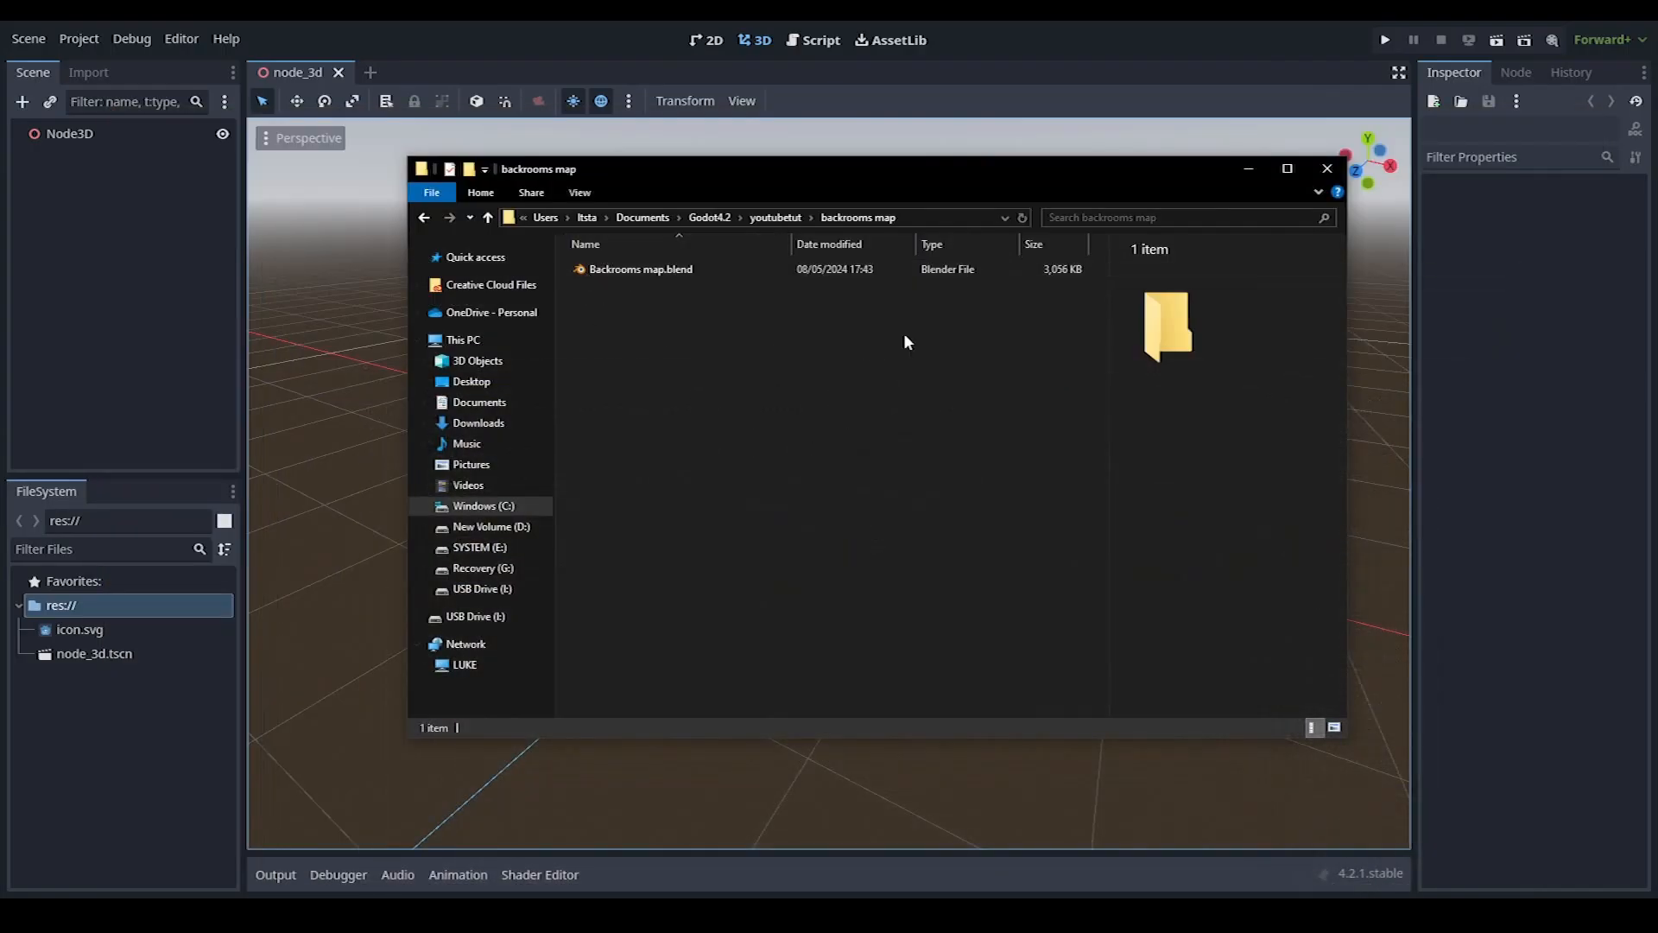
Return to Godot, place Backrooms map.blend from the backrooms map folder into the 3D scene, and save the scene
click(1249, 169)
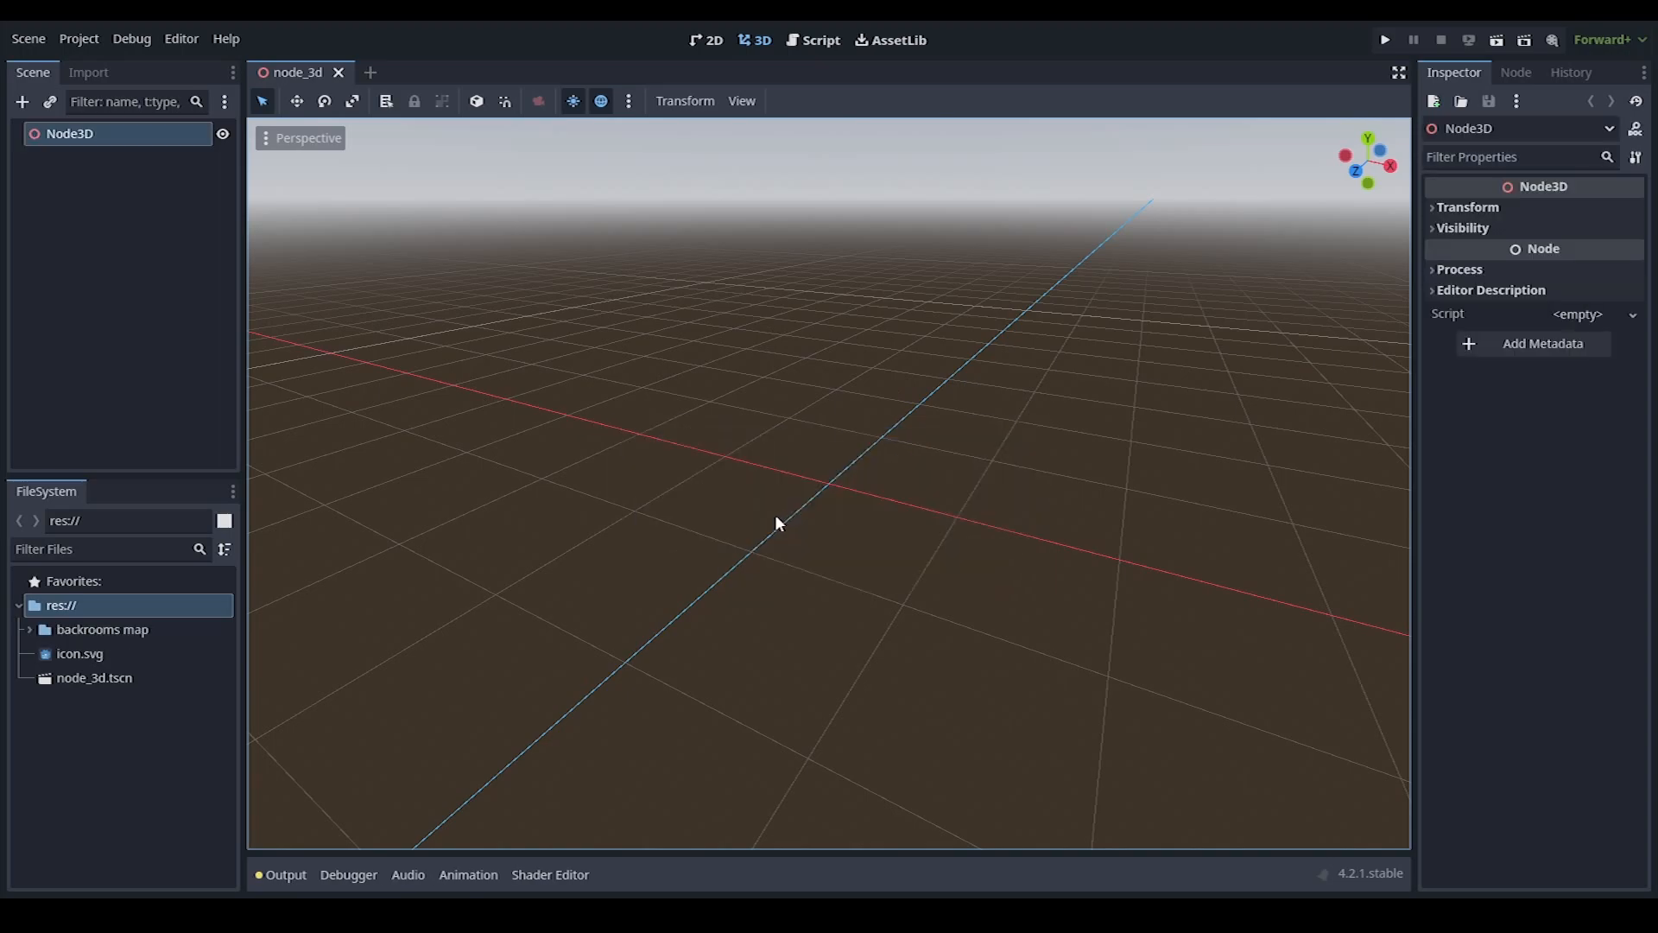
click(30, 630)
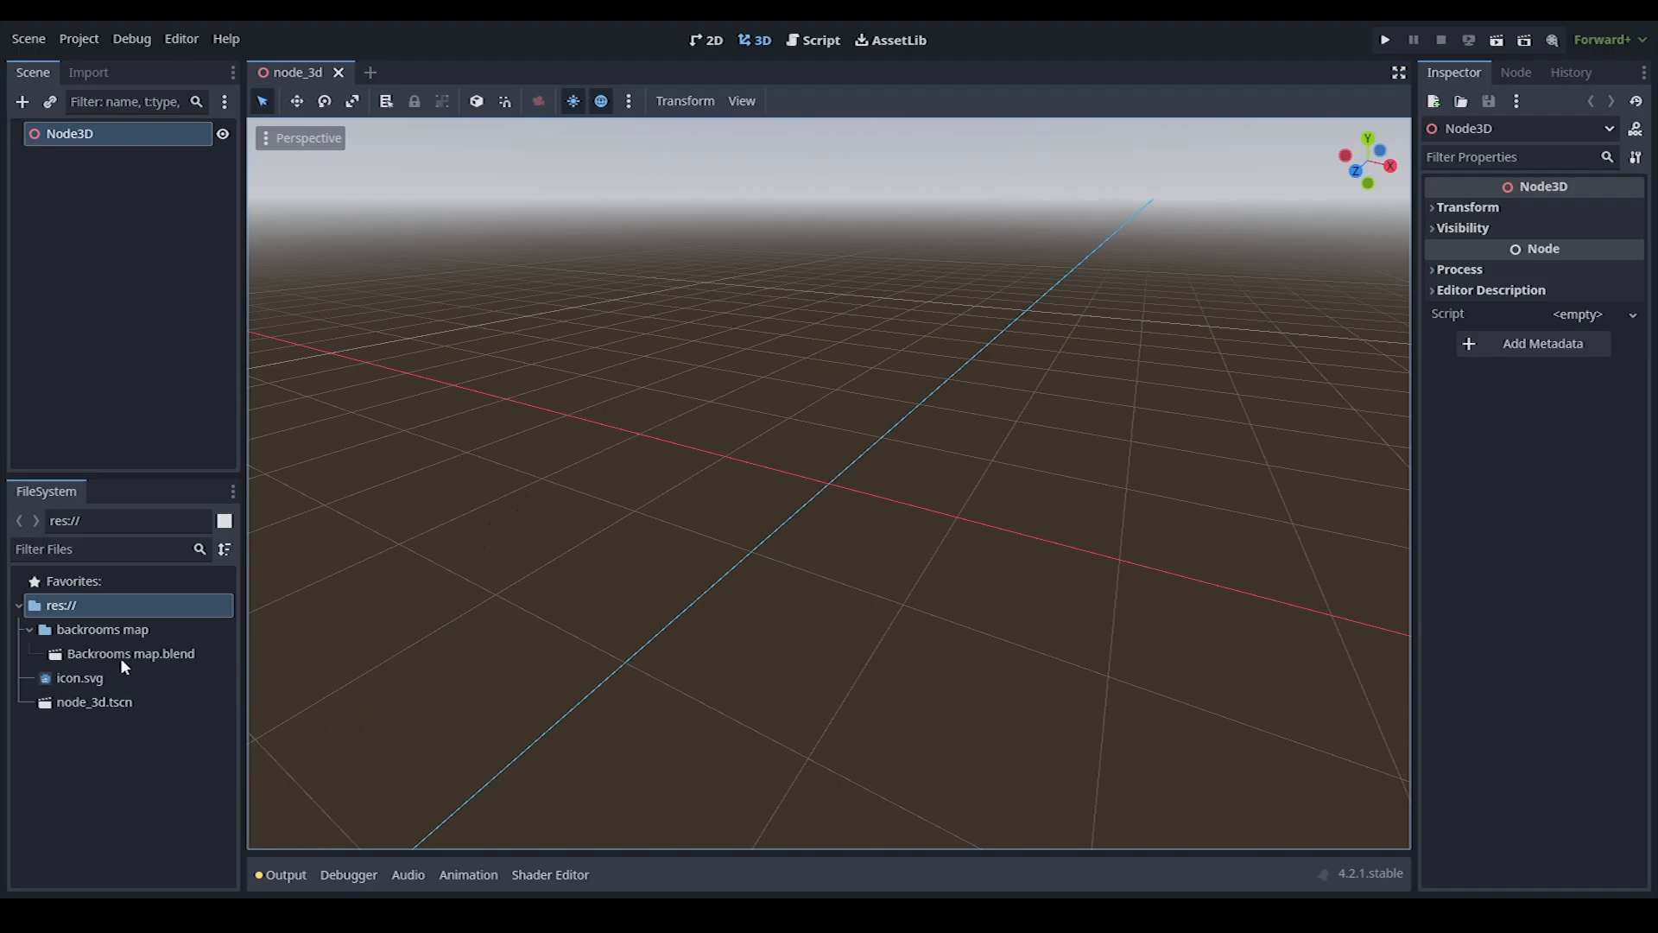
drag(121, 658, 744, 370)
right_drag(745, 370, 982, 420)
key(w)
key(w)
key(w)
key(w)
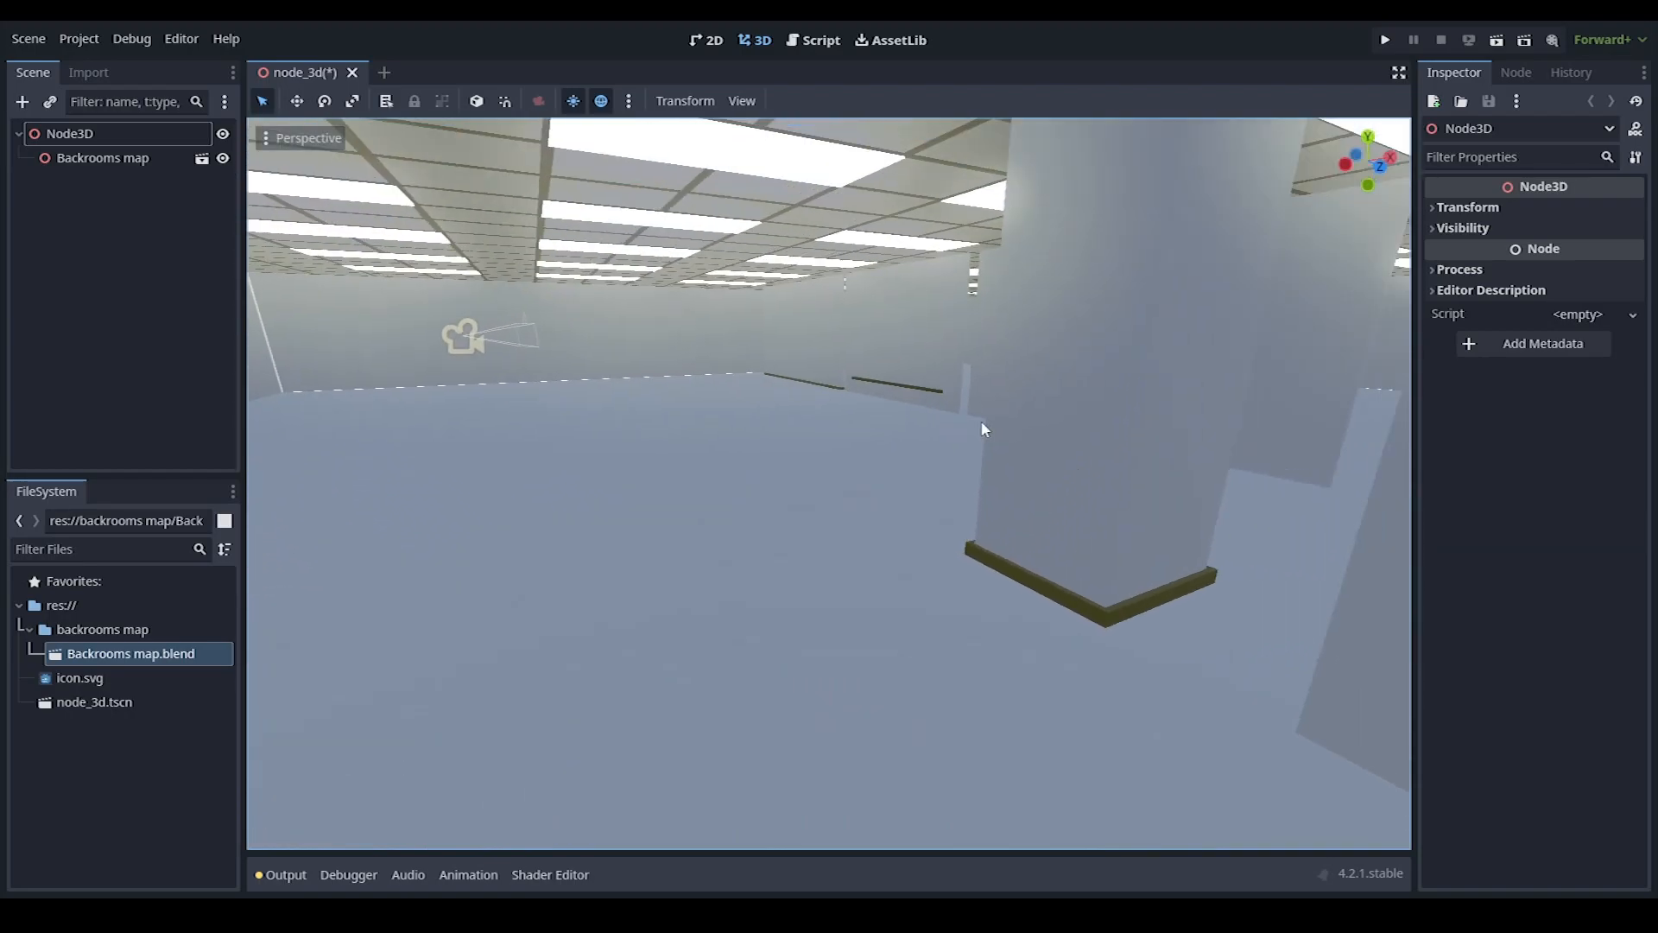
click(81, 158)
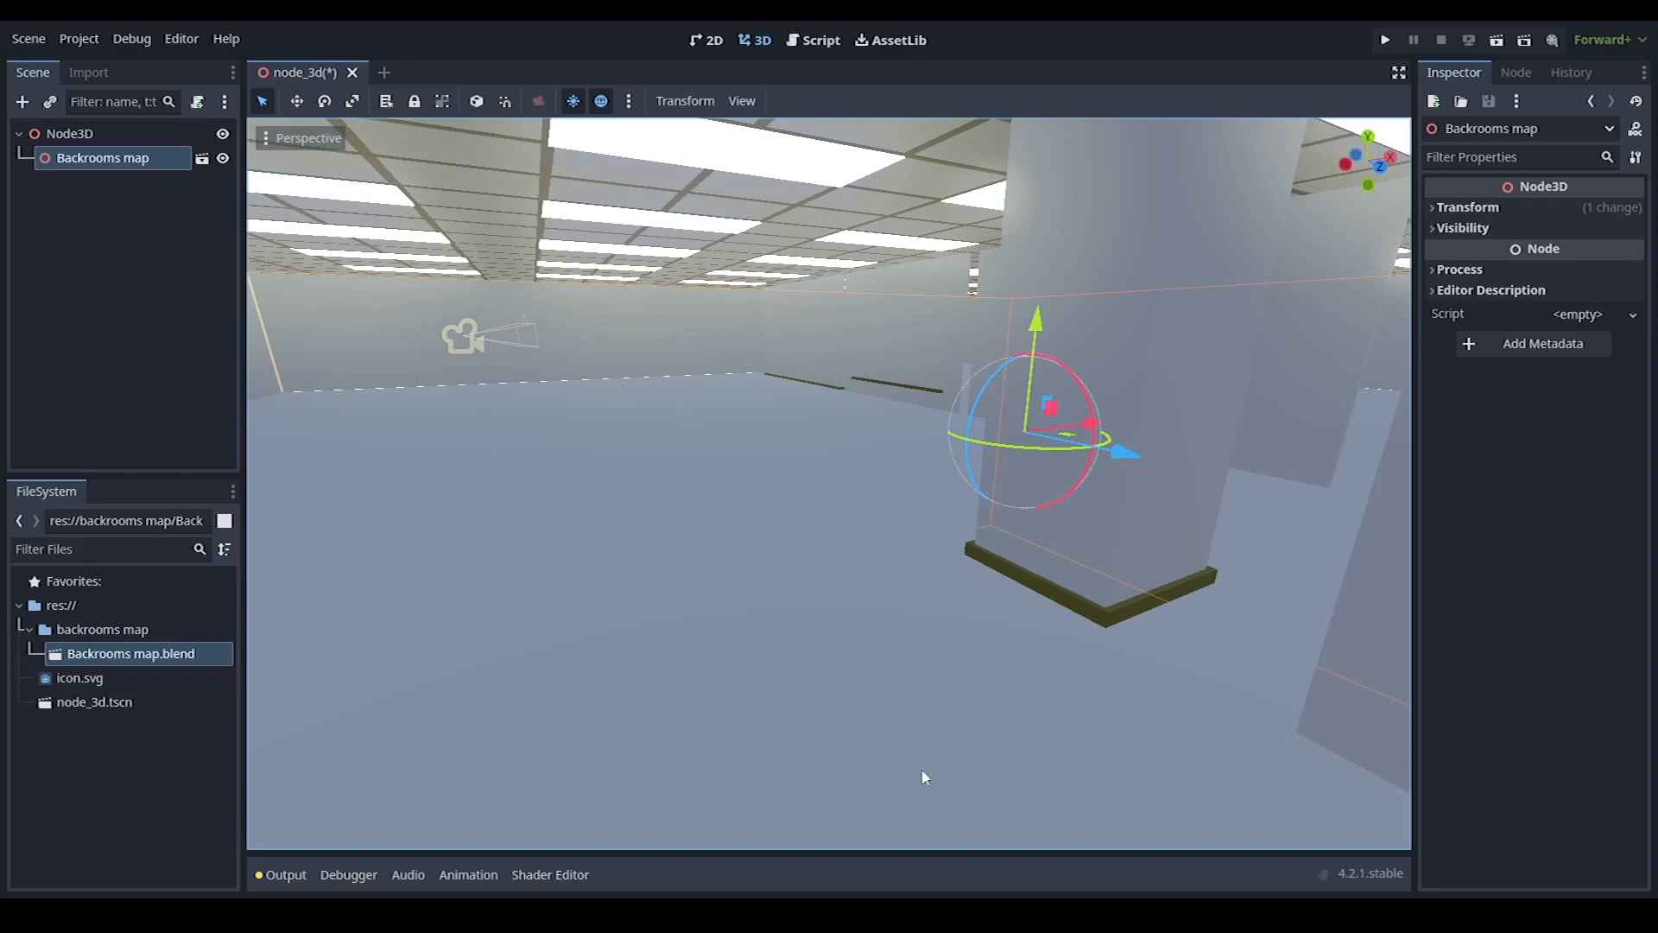
key(ctrl+s)
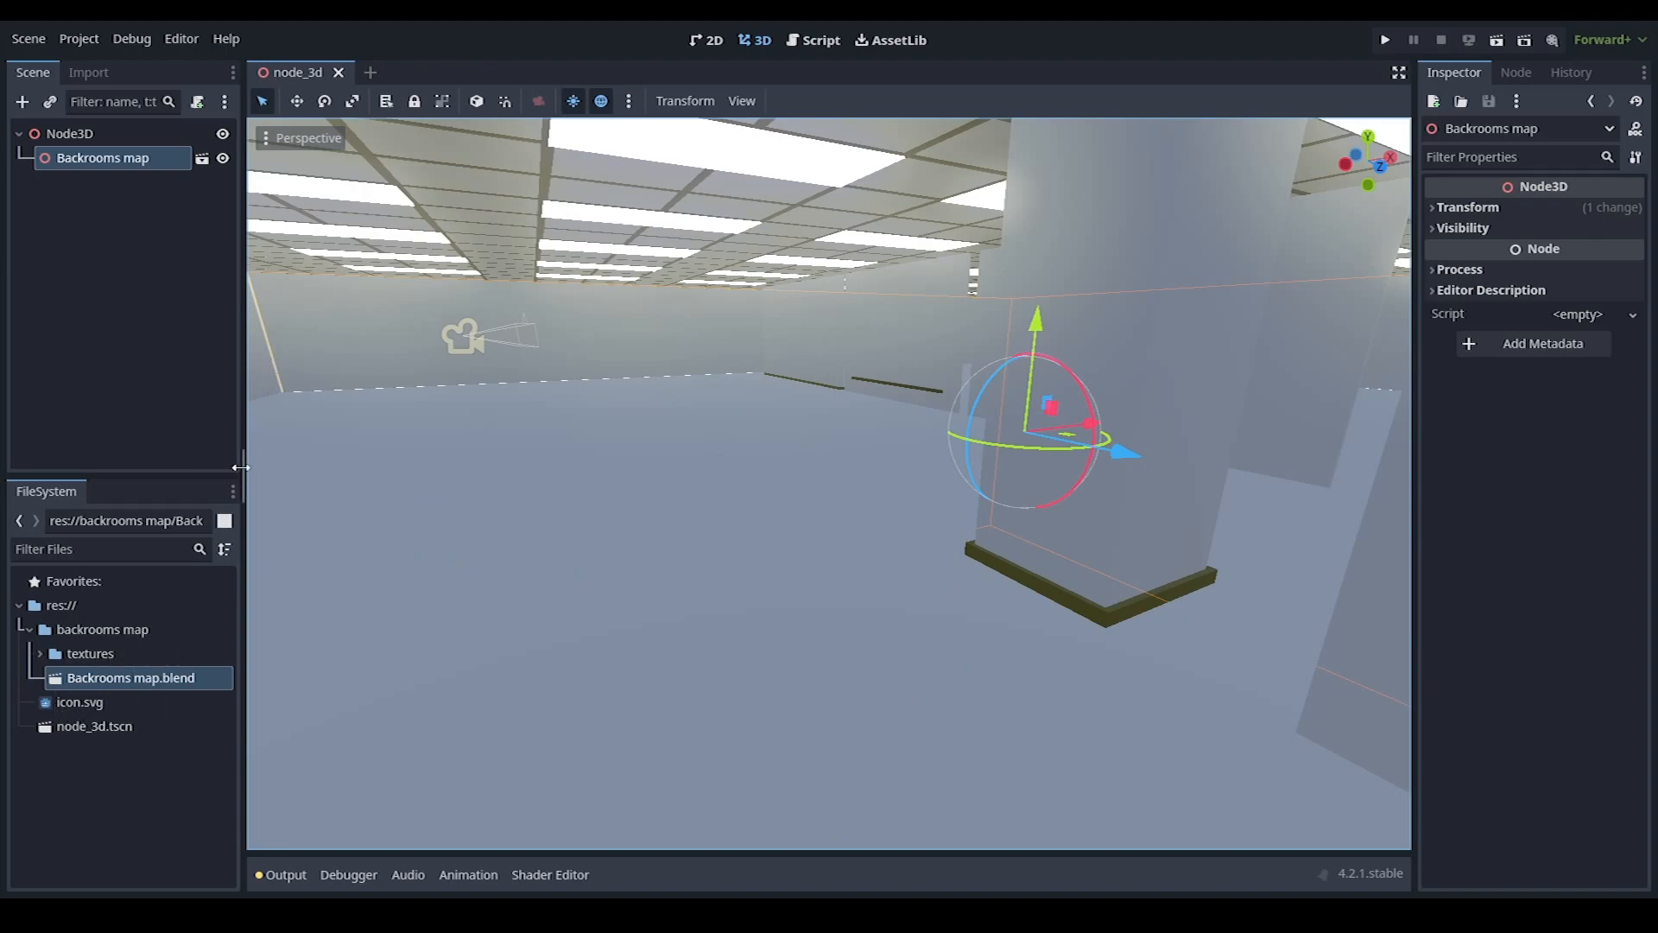
Enable mesh Colors in the import options of Backrooms map.blend and reimport it
click(90, 71)
drag(229, 214, 235, 376)
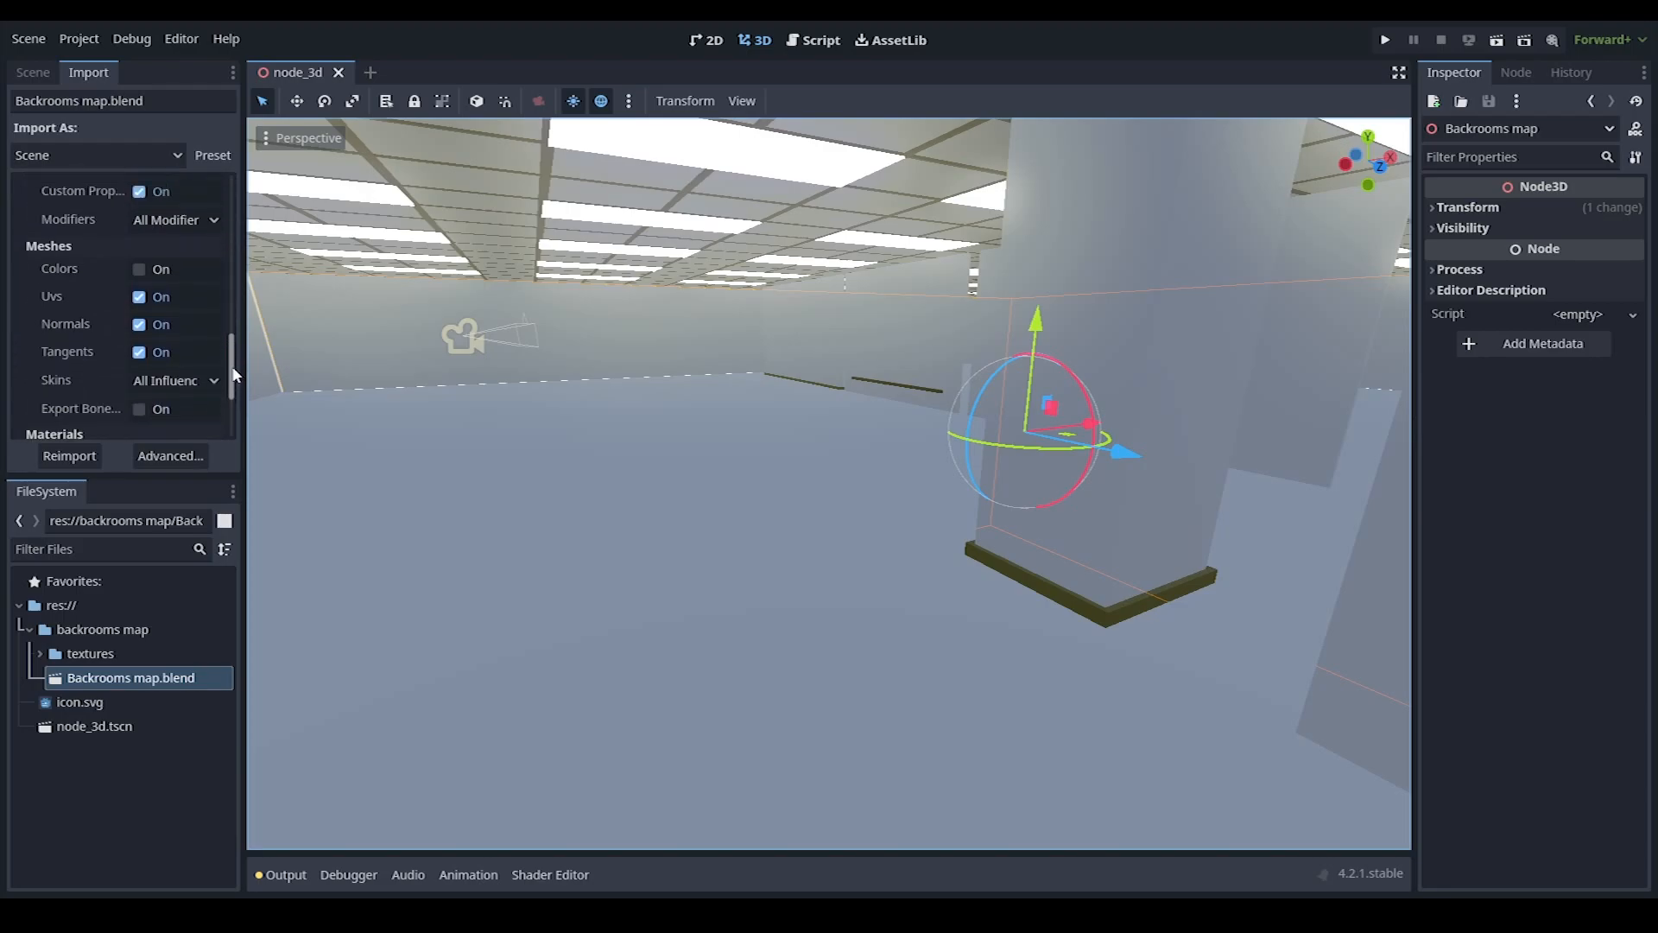
click(138, 270)
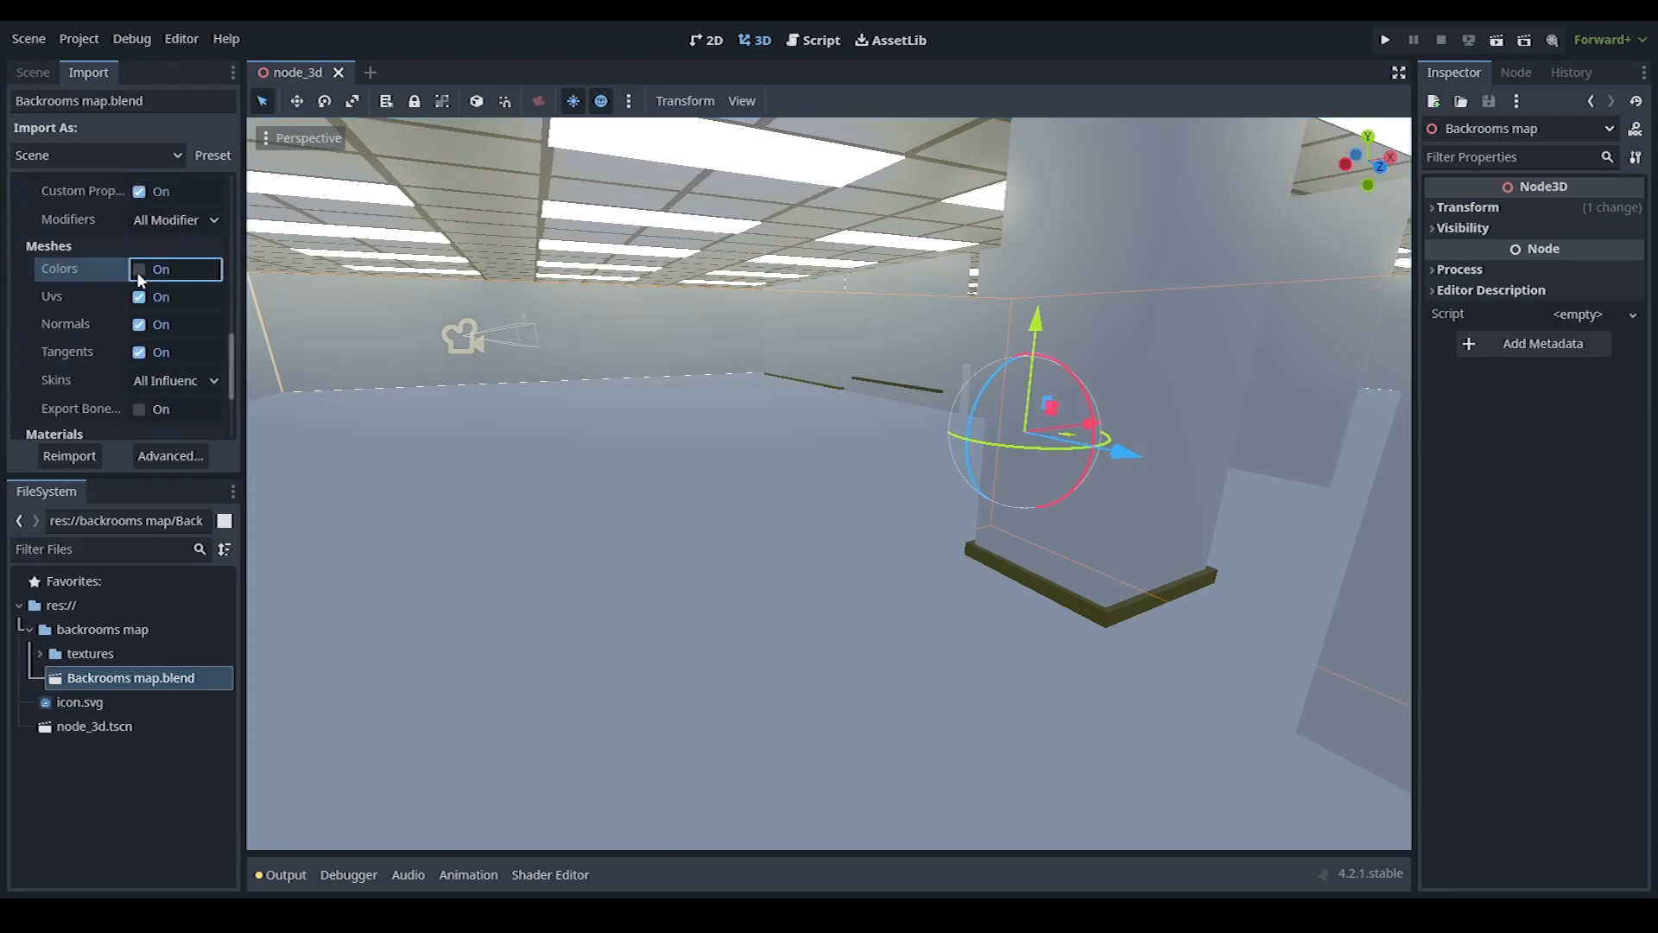
click(89, 458)
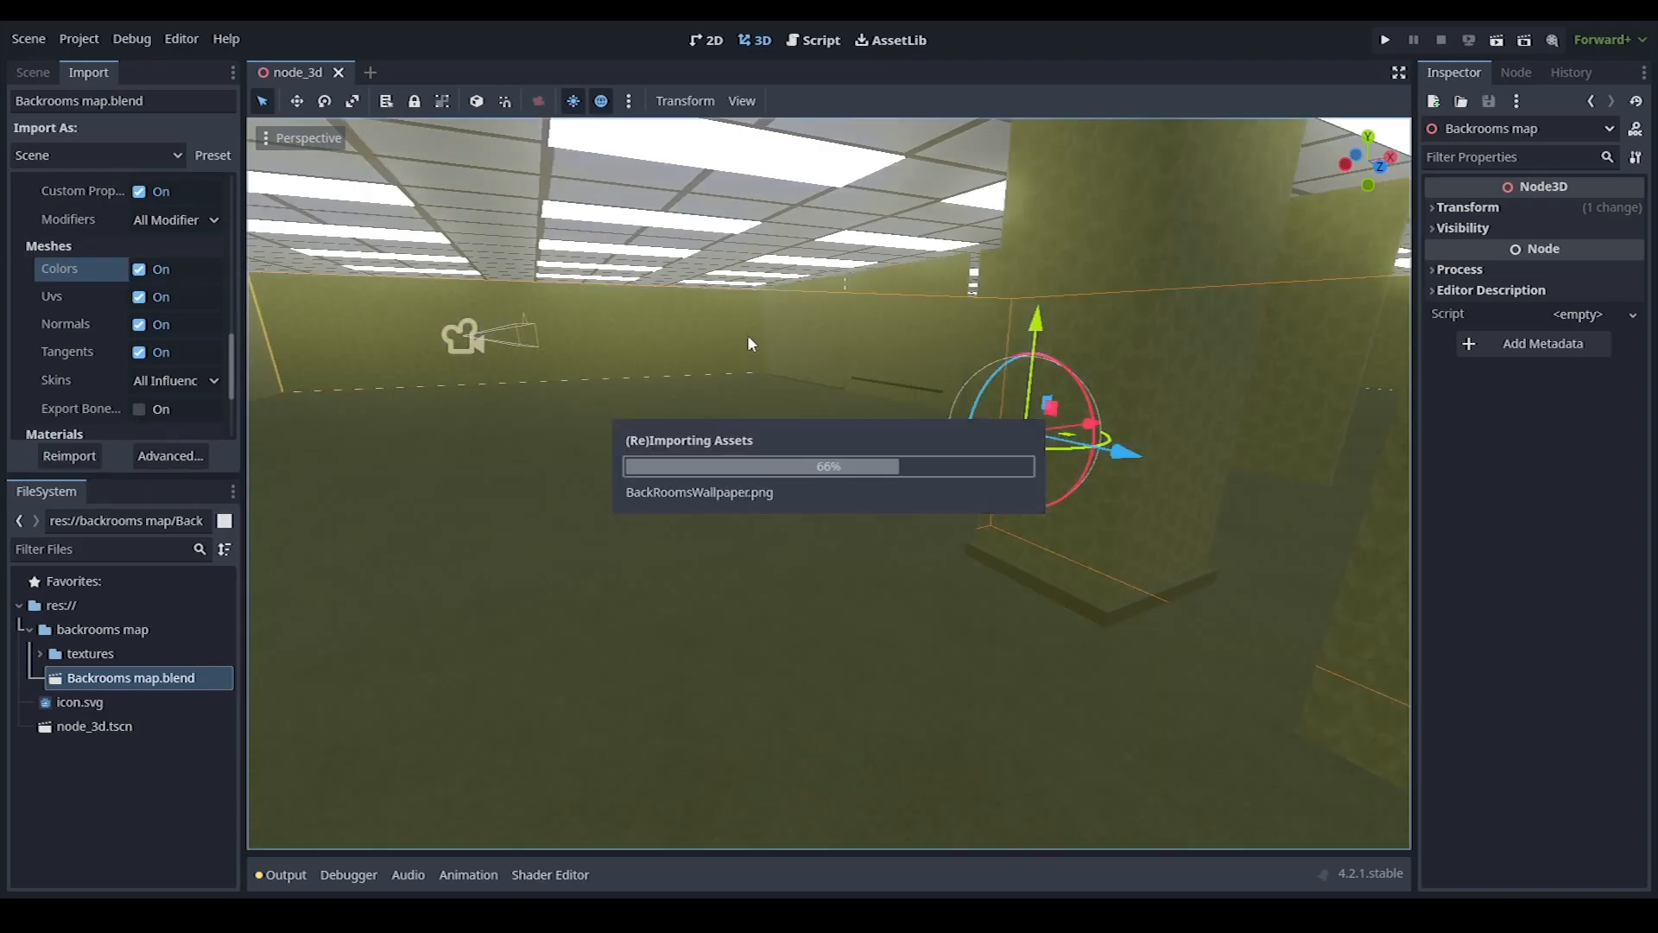
Examine the textured walls, floor and ceiling throughout the reimported backrooms map
right_drag(837, 457, 1537, 415)
key(w)
key(w)
key(w)
key(w)
key(w)
key(w)
key(w)
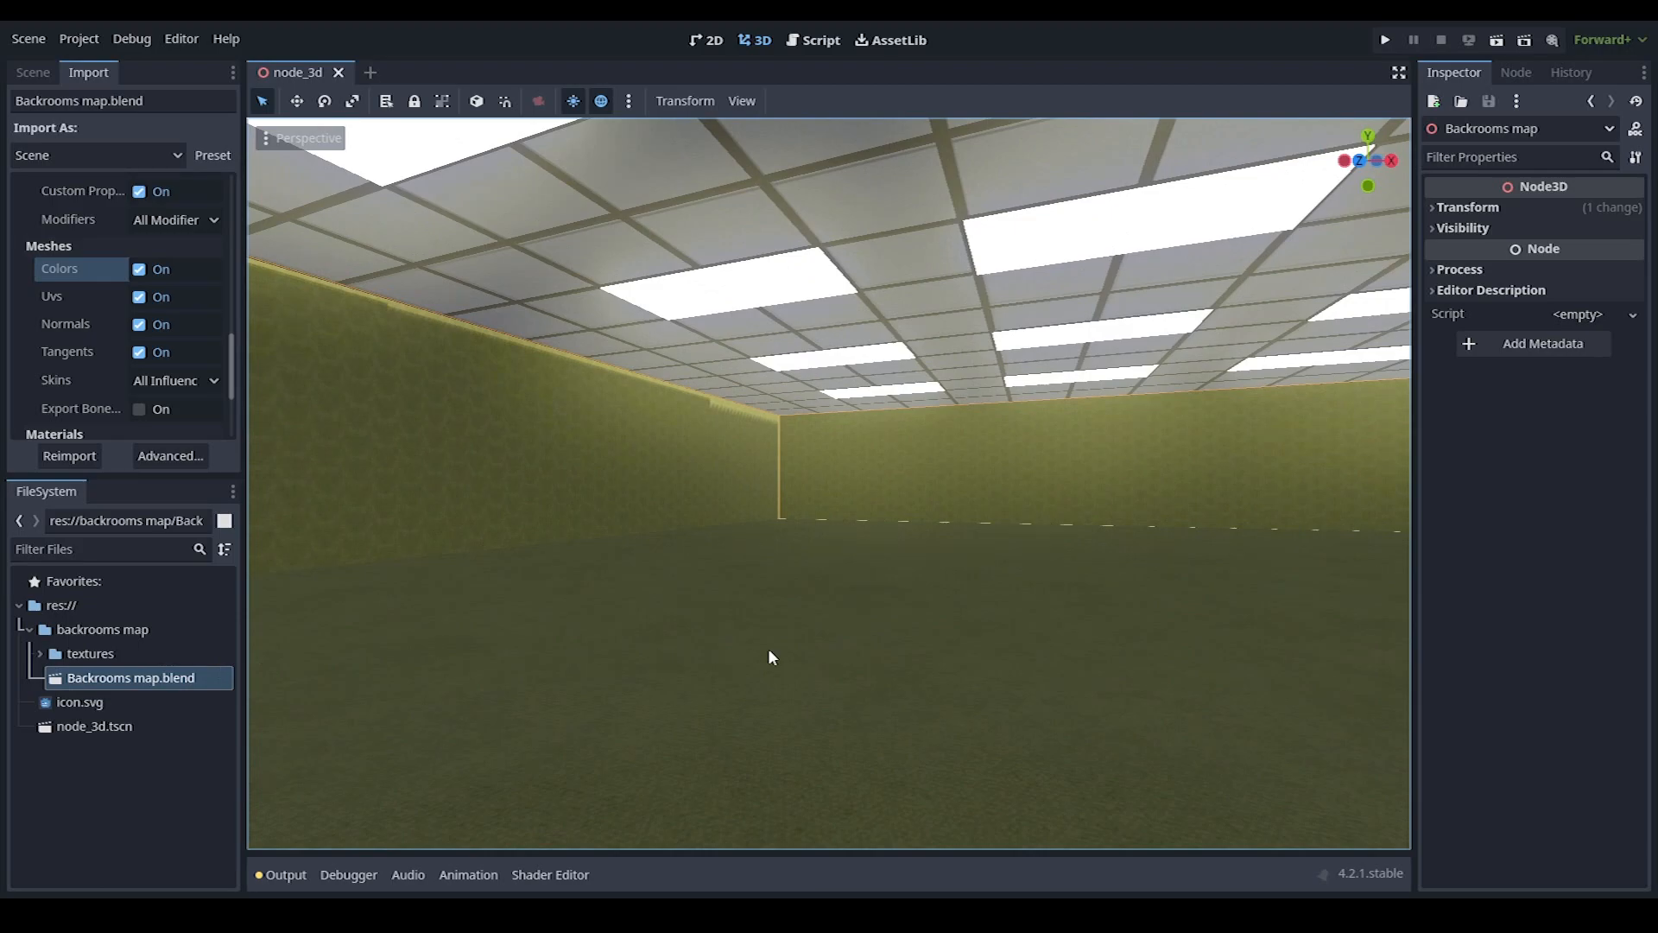
key(w)
right_drag(946, 558, 1391, 558)
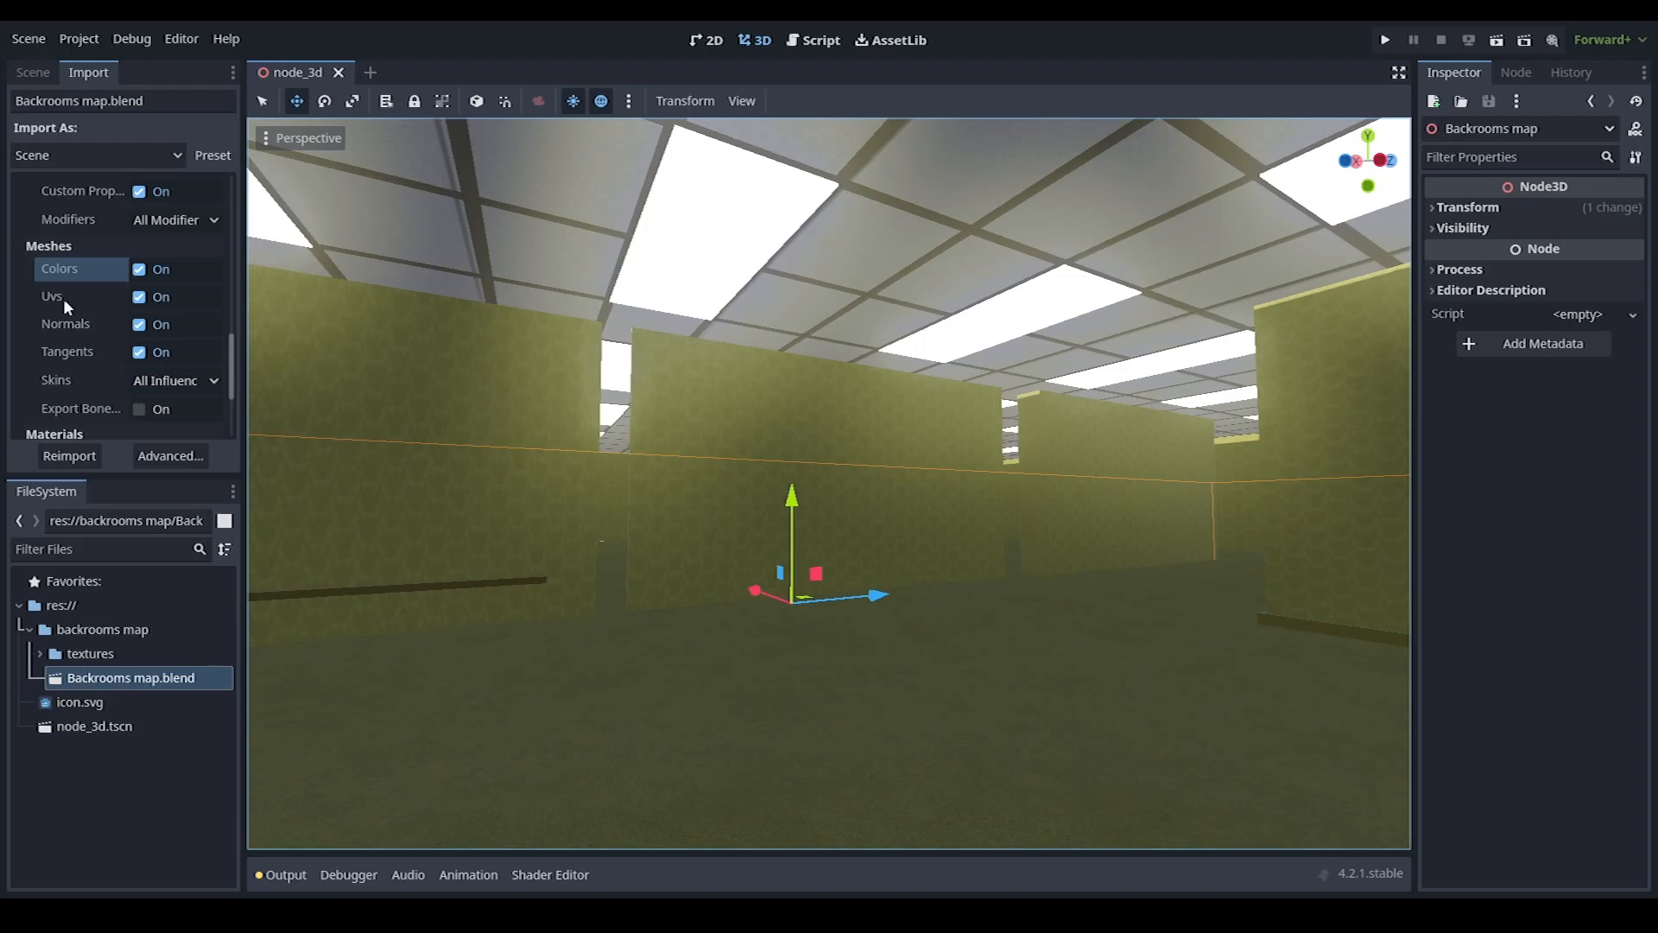
right_drag(589, 489, 130, 484)
key(w)
key(w)
key(w)
key(w)
key(w)
right_drag(830, 484, 588, 512)
key(w)
key(w)
key(w)
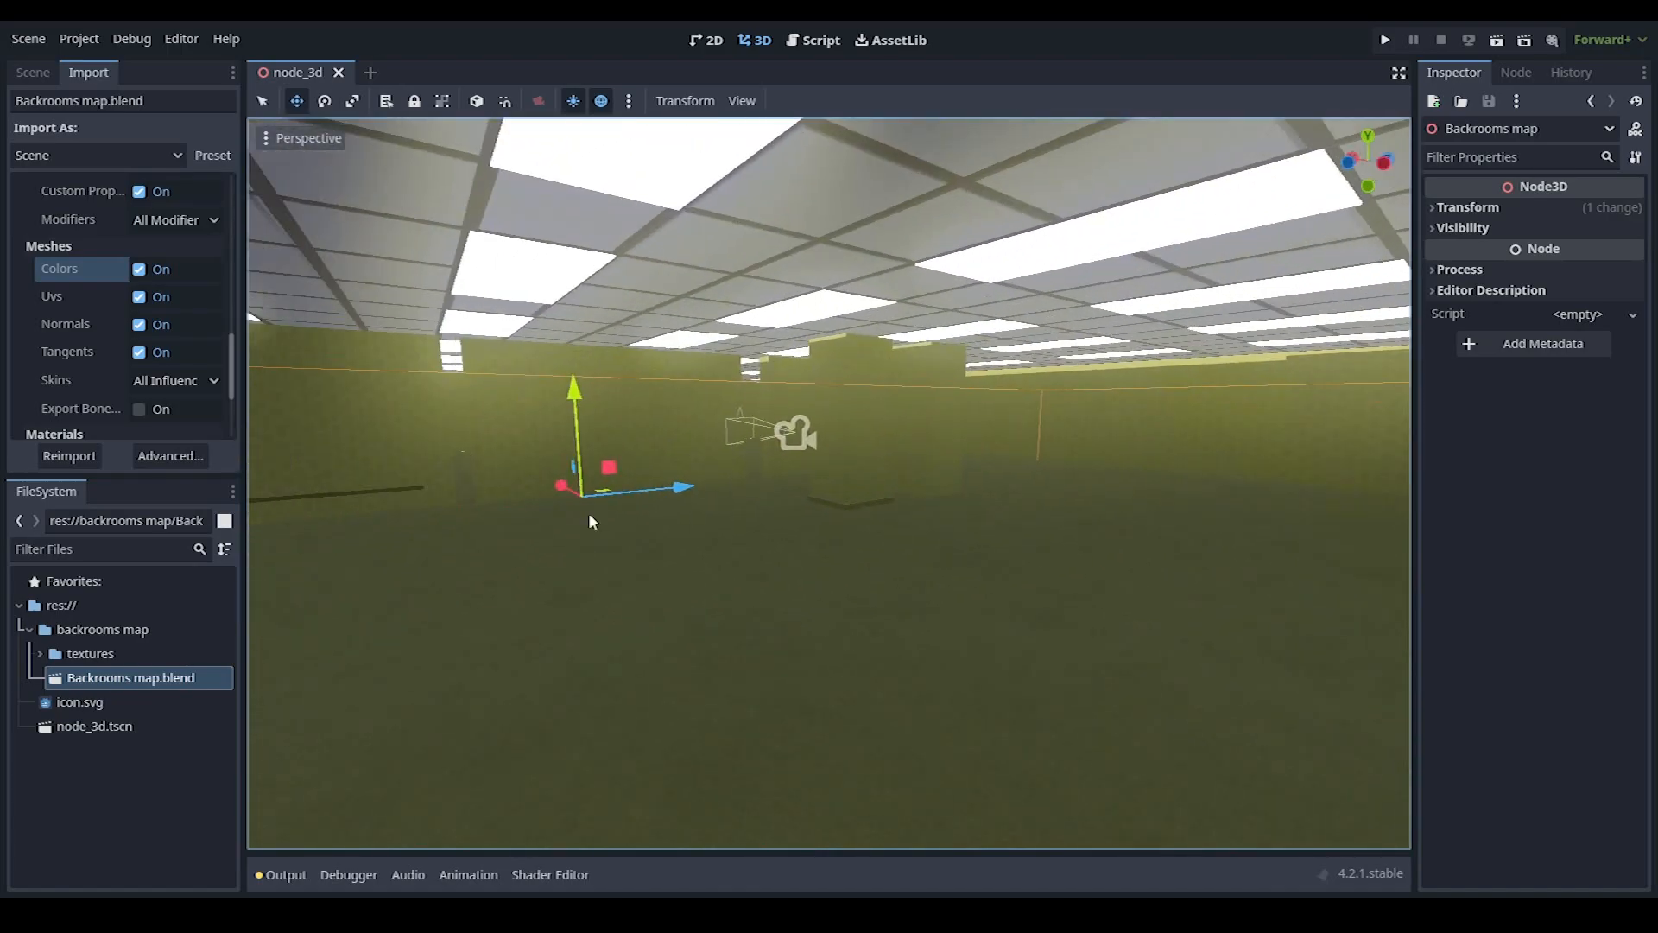